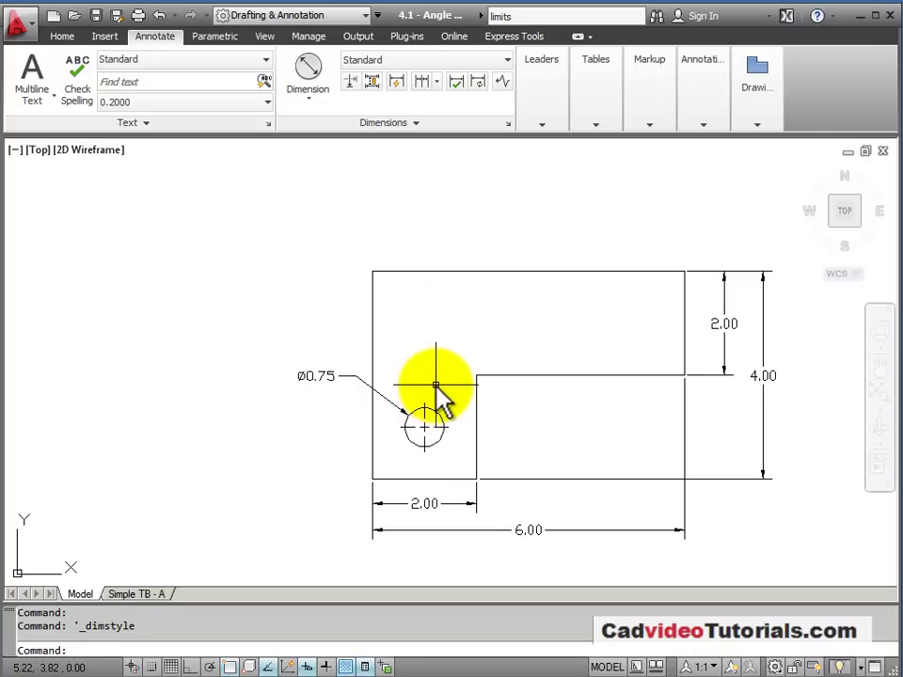
# - Move the circle and its diameter dimension 2 units straight up, using the circle's centre as base point and Ortho on
pyautogui.click(62, 36)
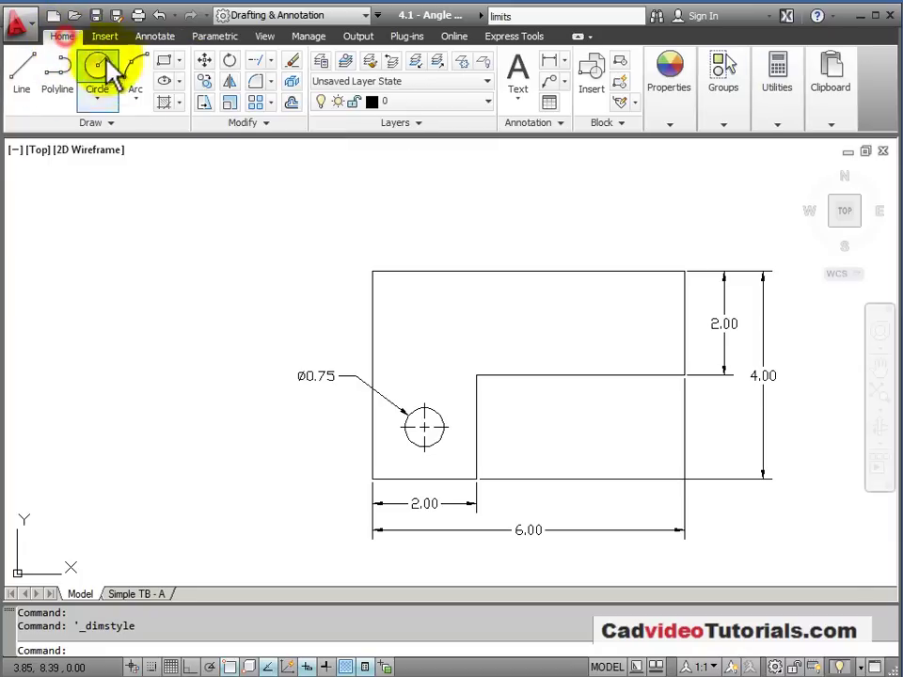
pyautogui.click(205, 62)
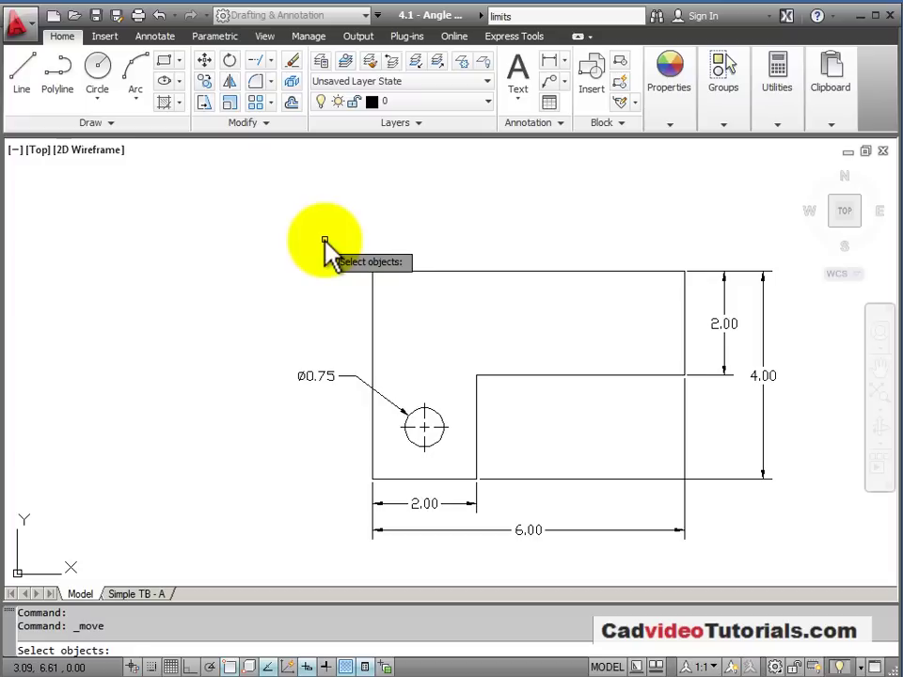
pyautogui.click(438, 419)
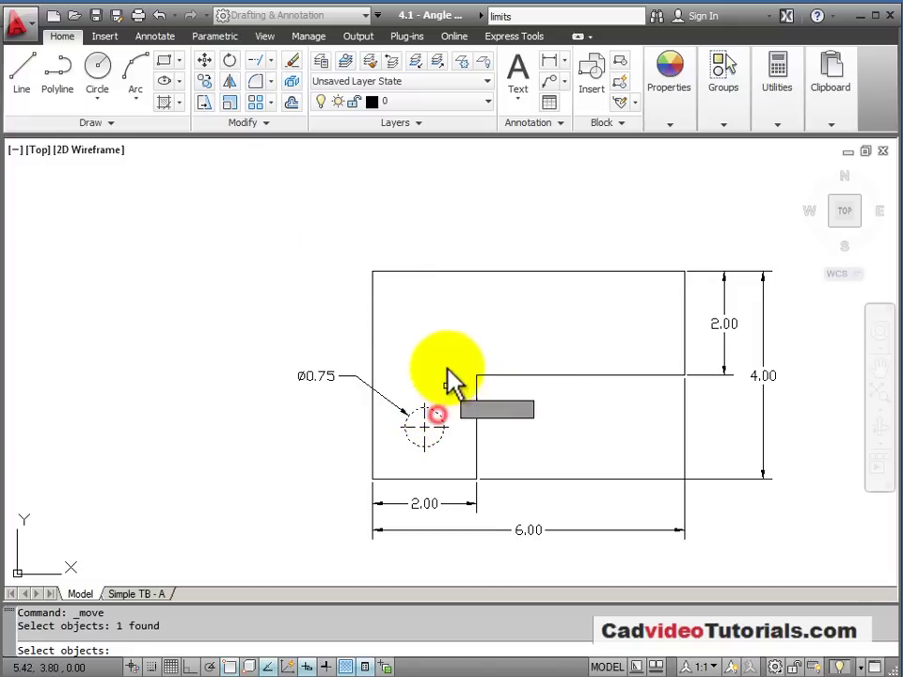
pyautogui.click(395, 404)
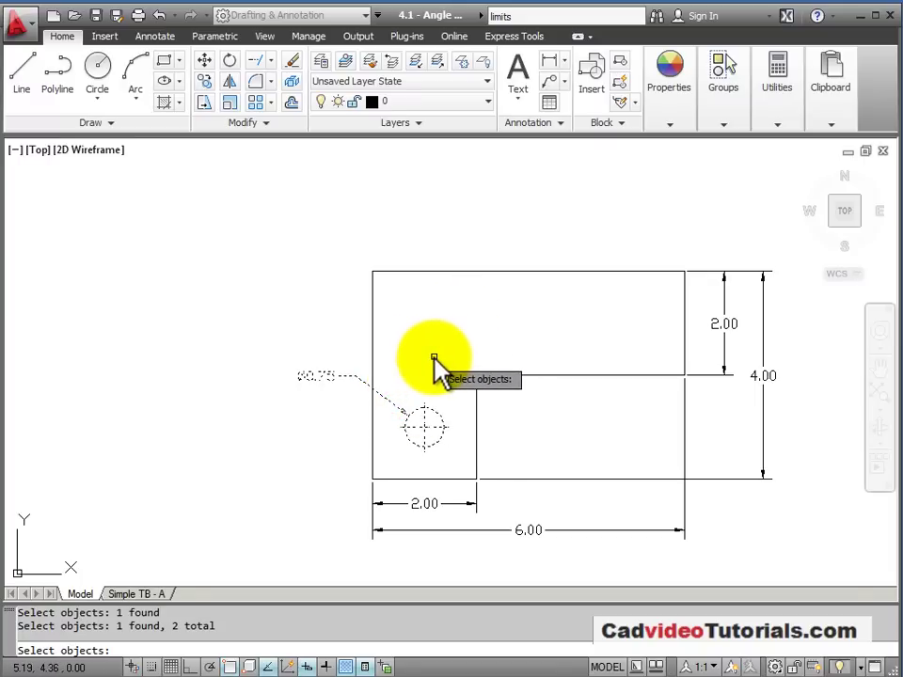
pyautogui.press('Return')
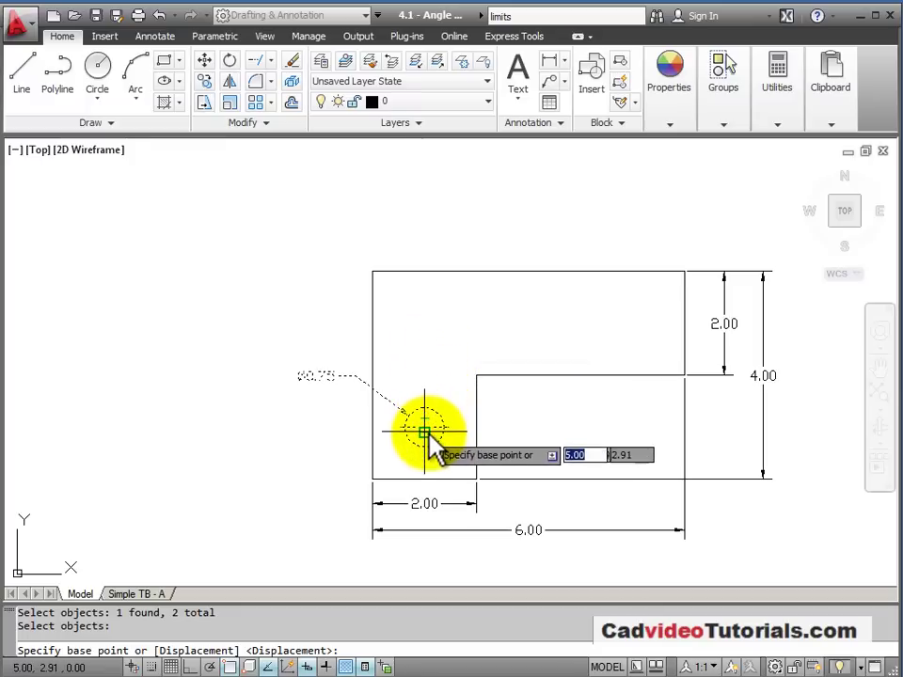
pyautogui.scroll(4, 425, 435)
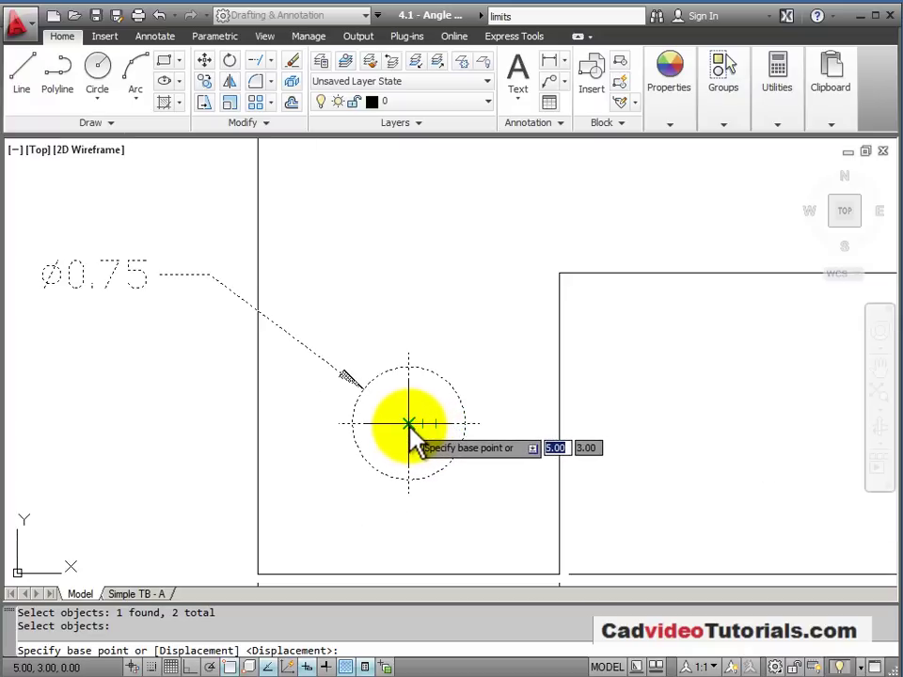
pyautogui.click(409, 425)
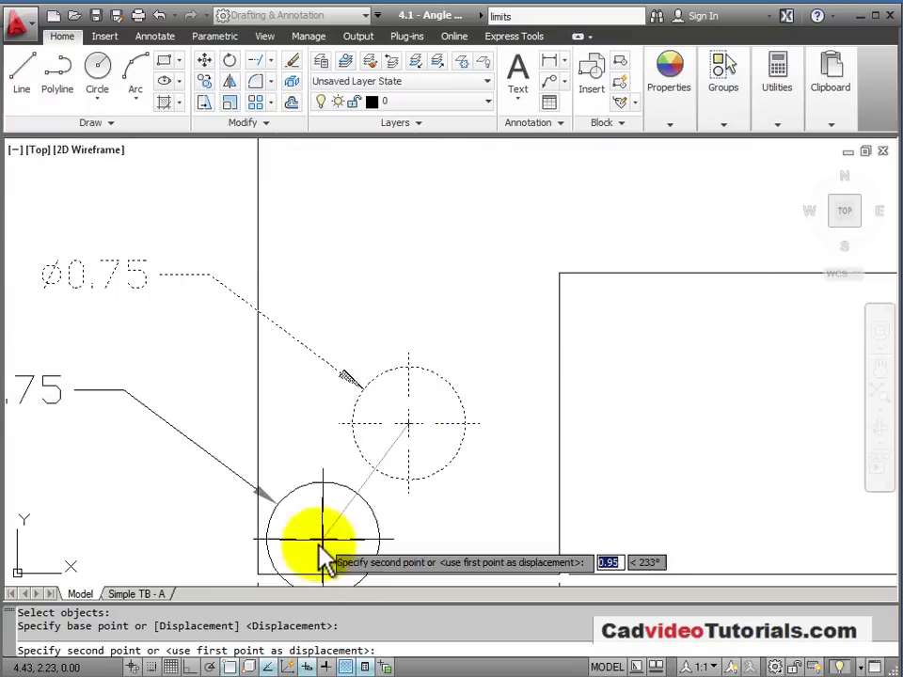
pyautogui.click(188, 666)
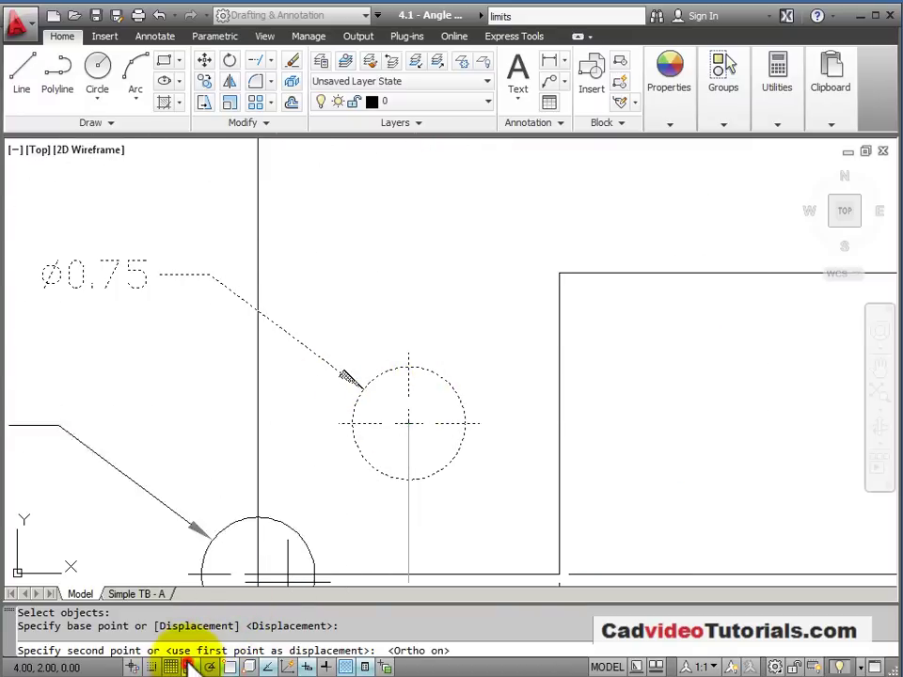
pyautogui.scroll(-4, 358, 376)
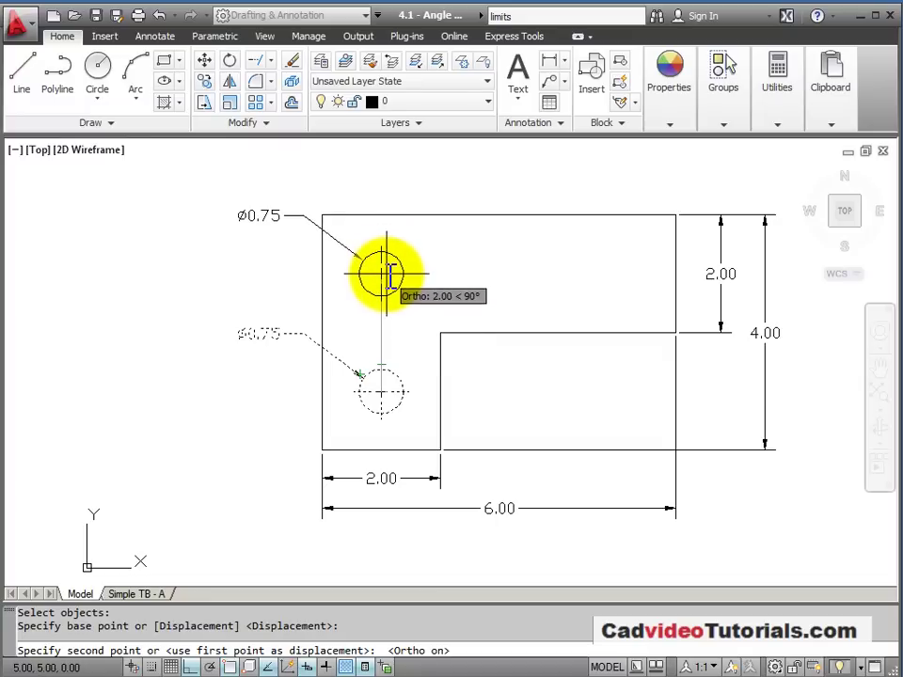
pyautogui.write('2')
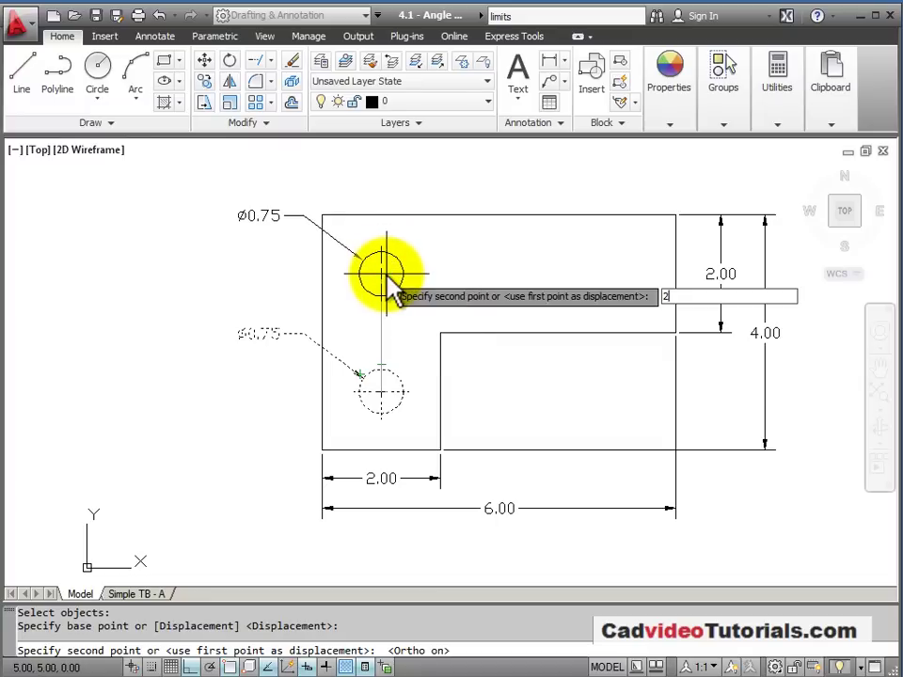
pyautogui.press('Return')
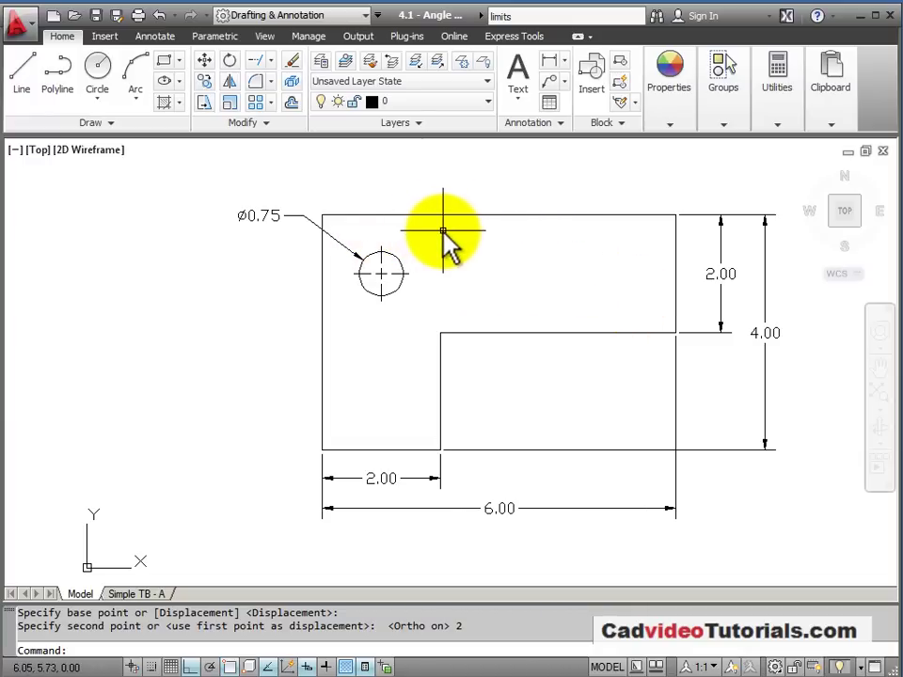
# - Move the circle and its diameter dimension 4 units horizontally toward the part's right edge, using the circle's centre as base point
pyautogui.click(342, 247)
pyautogui.click(398, 261)
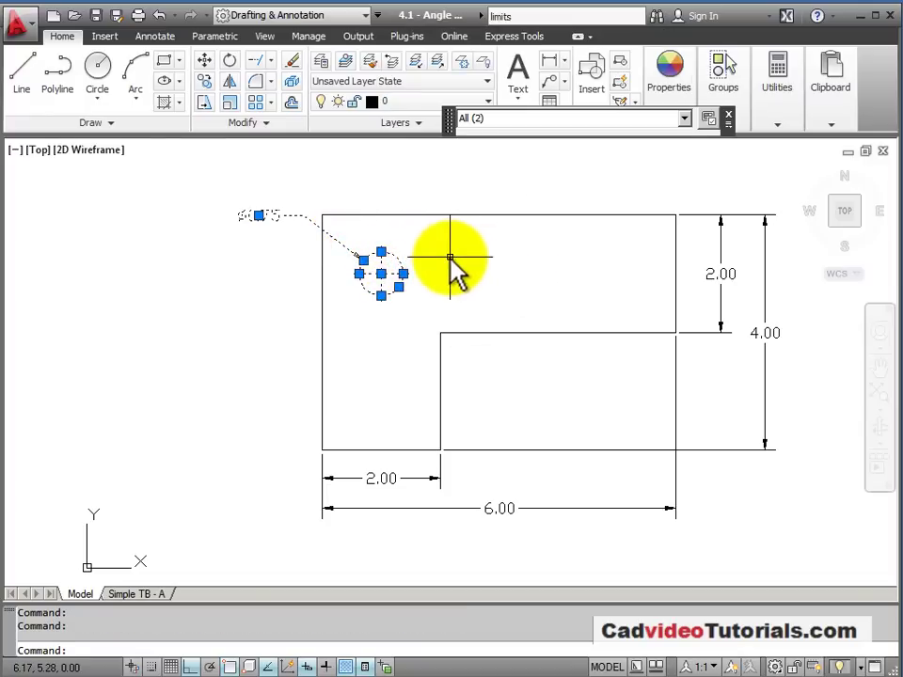
pyautogui.rightClick(437, 266)
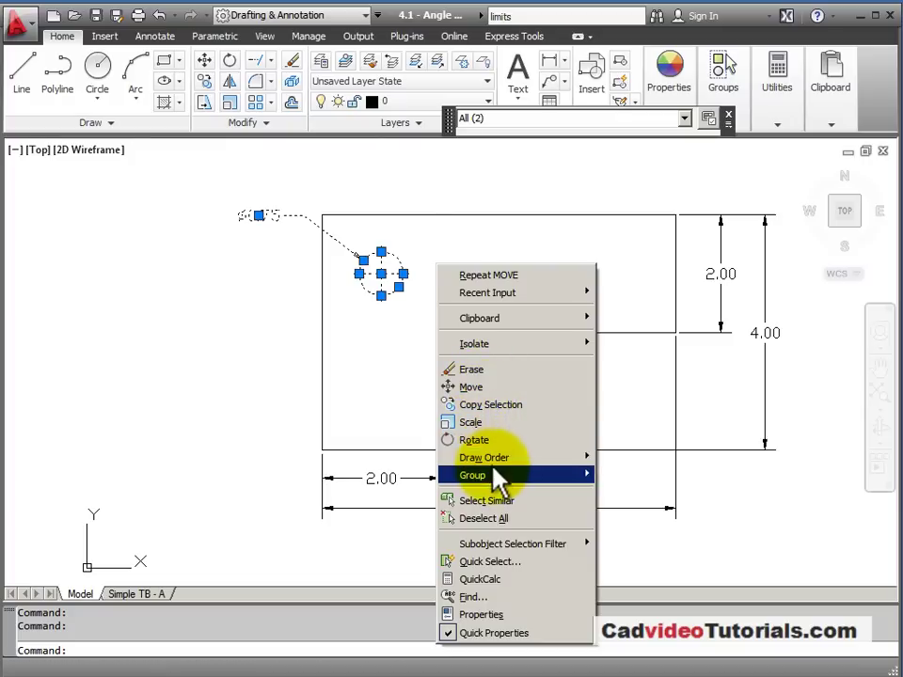
pyautogui.click(467, 388)
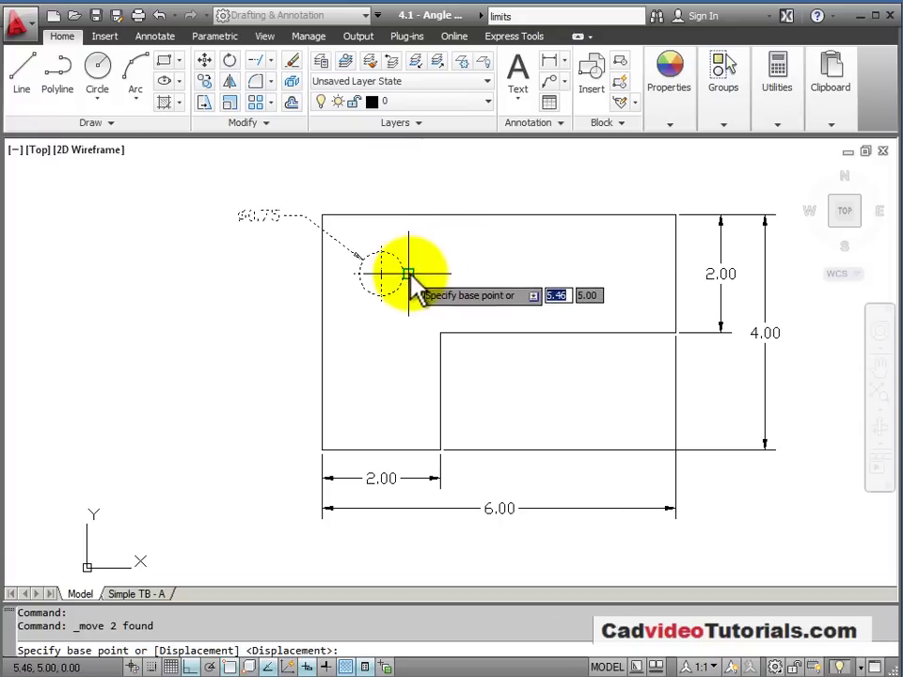
pyautogui.scroll(3, 381, 282)
pyautogui.scroll(2, 381, 282)
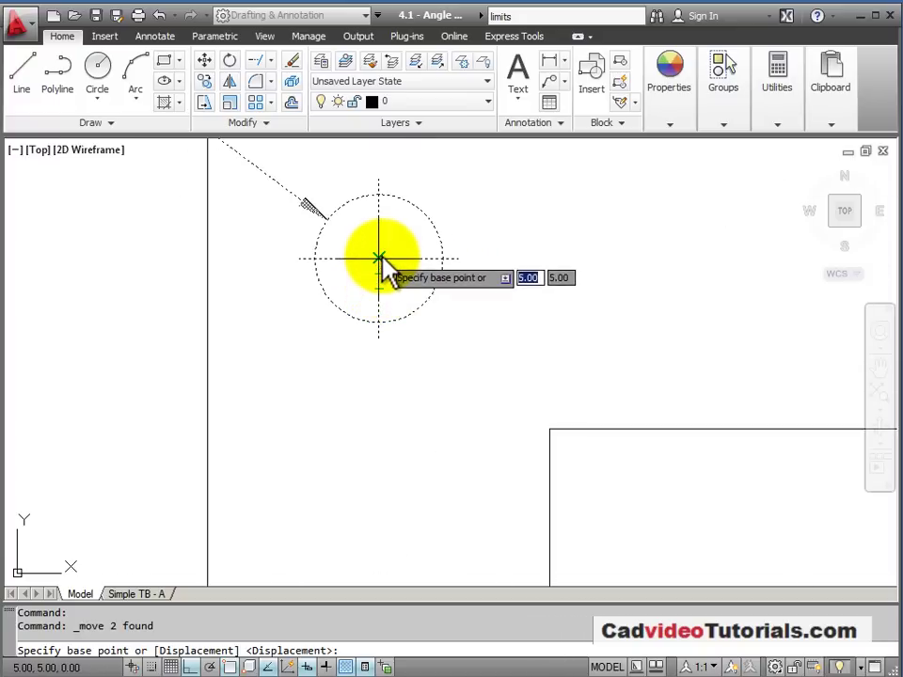
pyautogui.click(379, 258)
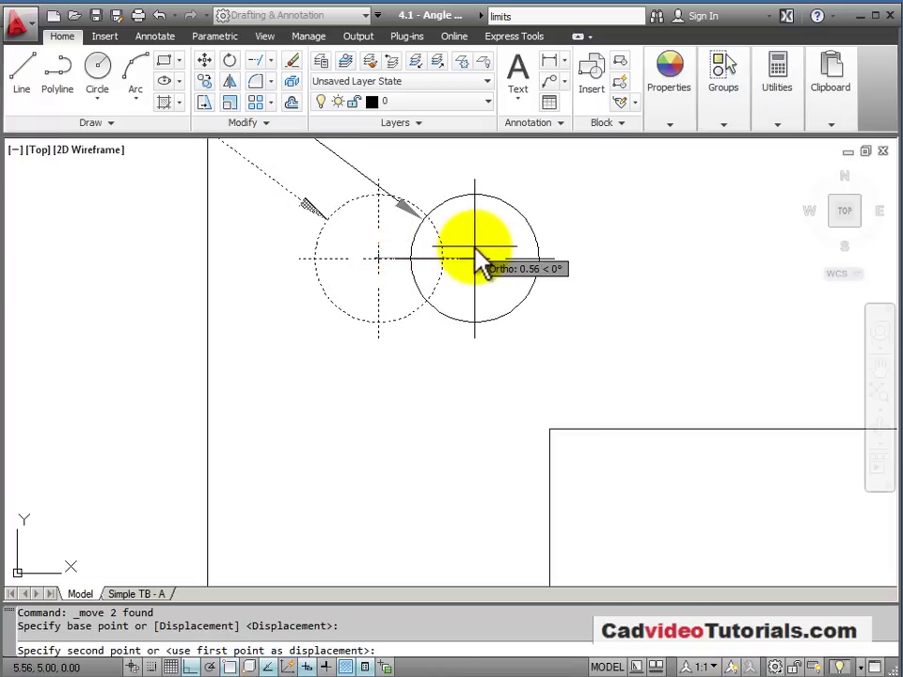
pyautogui.scroll(-5, 475, 259)
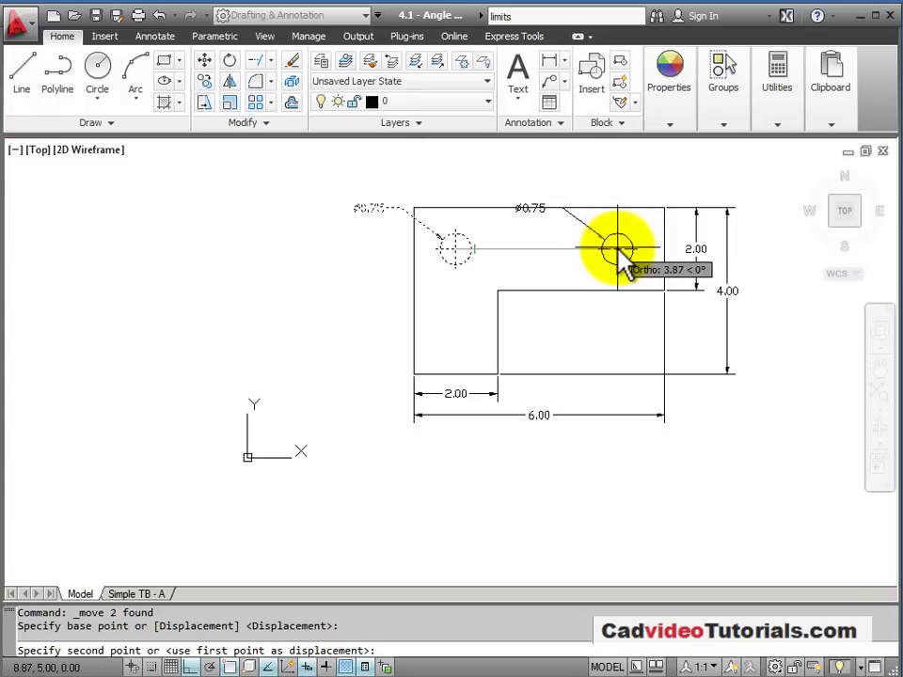
pyautogui.write('4')
pyautogui.press('Return')
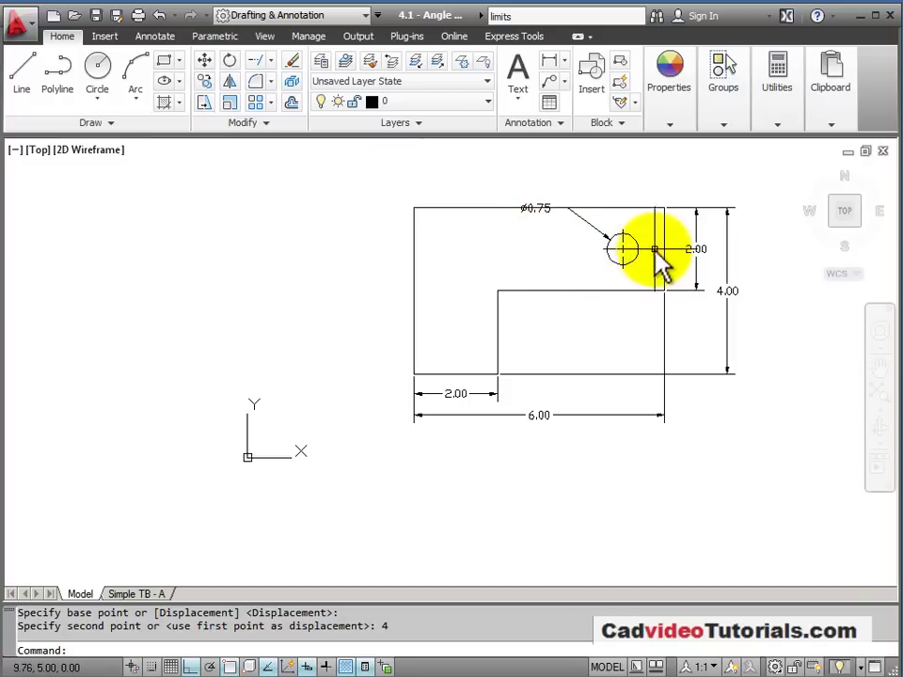
# - Turn Ortho off and reposition the circle's diameter dimension text just above the part's top edge
pyautogui.scroll(4, 632, 246)
pyautogui.scroll(-1, 633, 238)
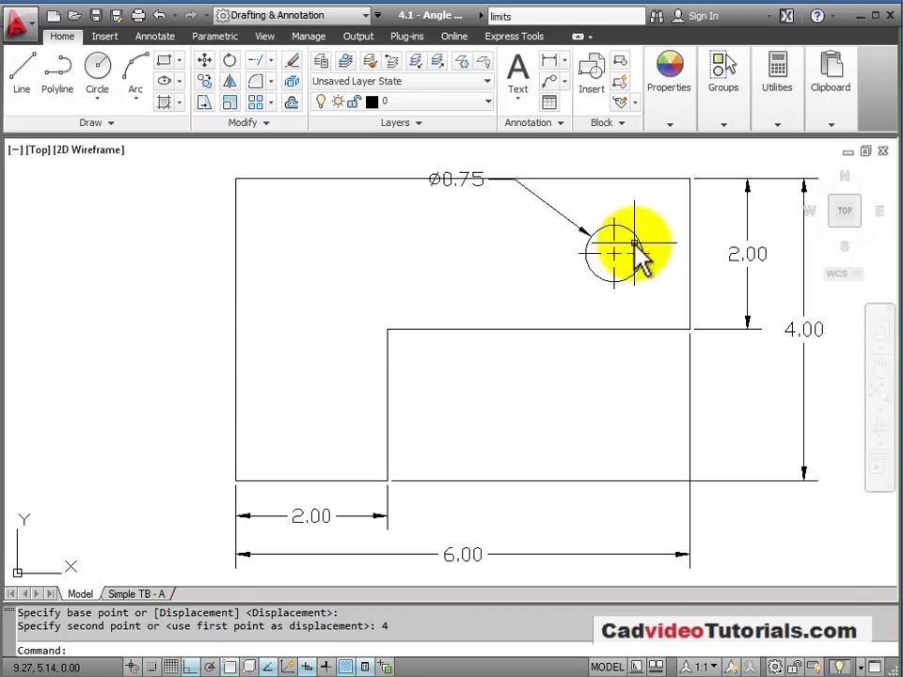
pyautogui.moveTo(604, 231)
pyautogui.mouseDown(button='middle')
pyautogui.moveTo(575, 319)
pyautogui.moveTo(490, 363)
pyautogui.mouseUp(button='middle')
pyautogui.scroll(-2, 490, 363)
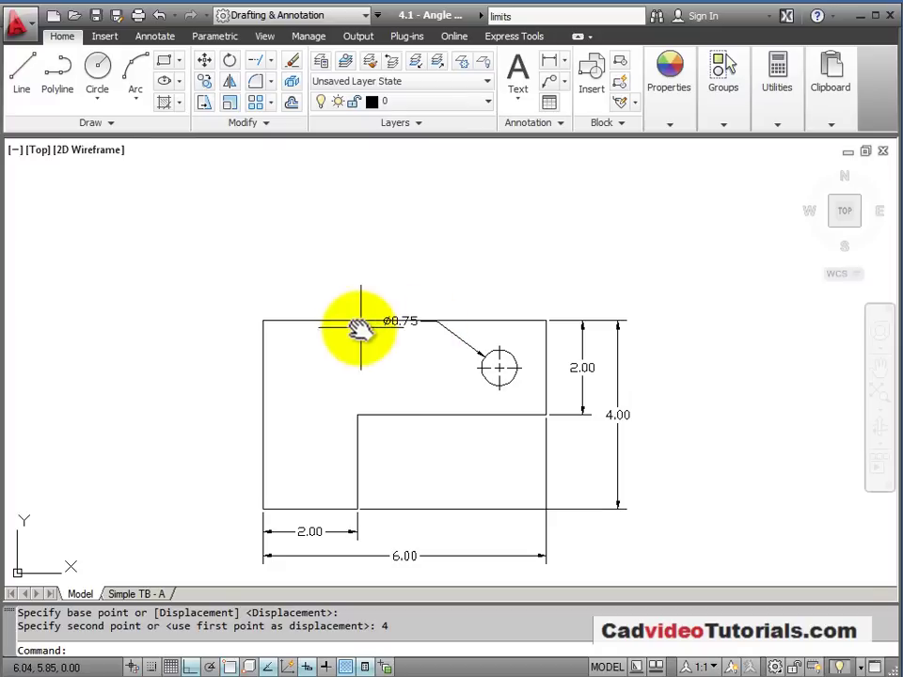
pyautogui.scroll(2, 479, 332)
pyautogui.scroll(1, 480, 332)
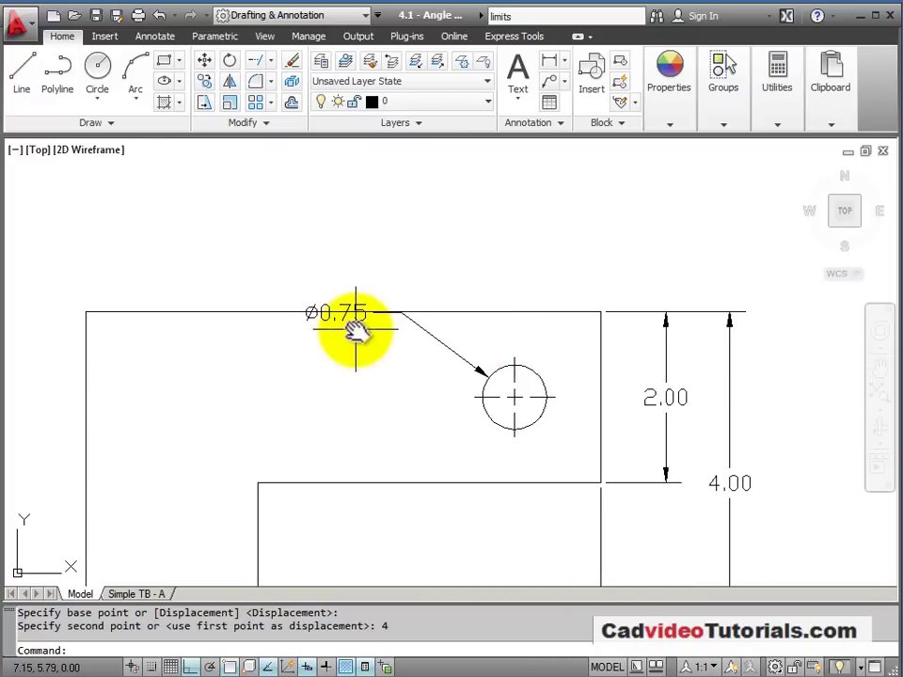
pyautogui.click(449, 350)
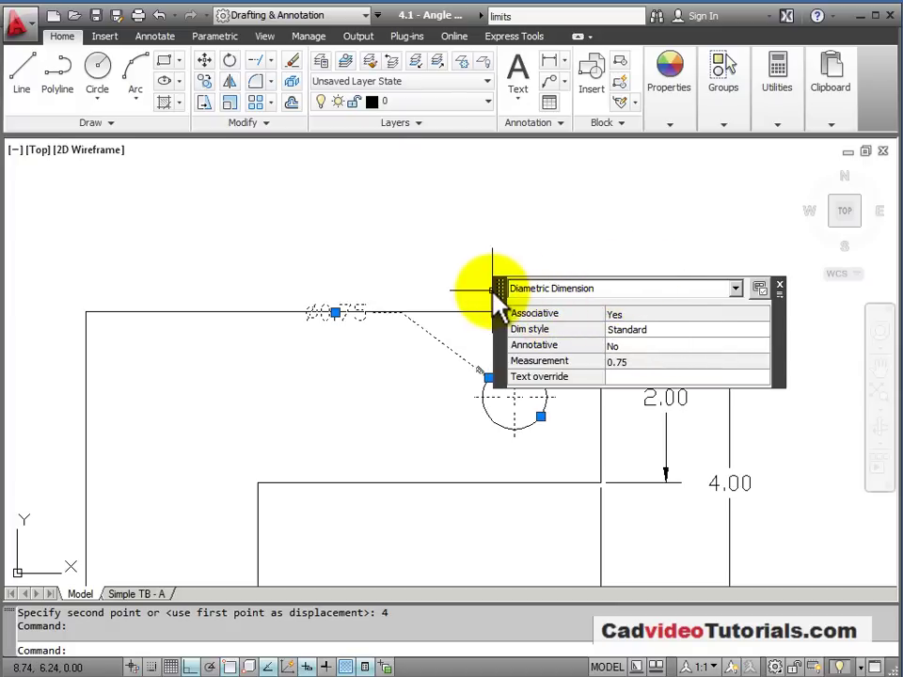
pyautogui.moveTo(496, 282); pyautogui.dragTo(577, 157)
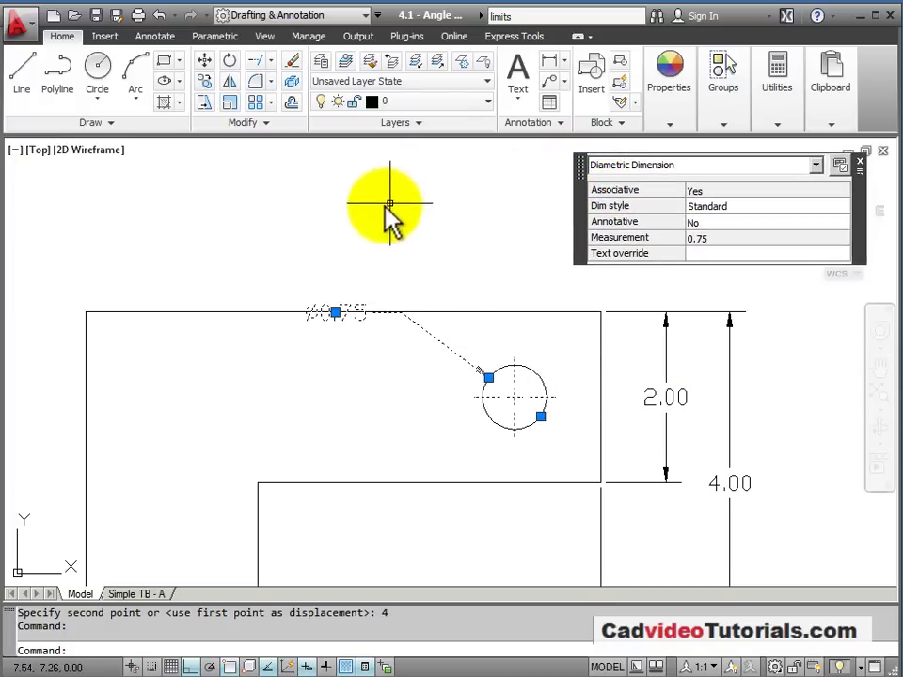
pyautogui.click(336, 313)
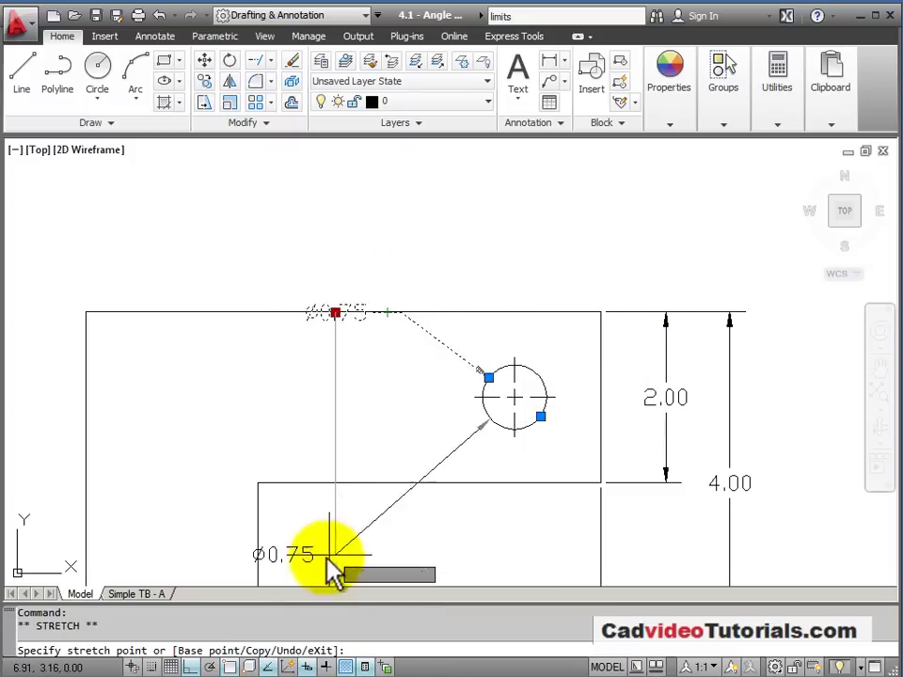
pyautogui.click(191, 666)
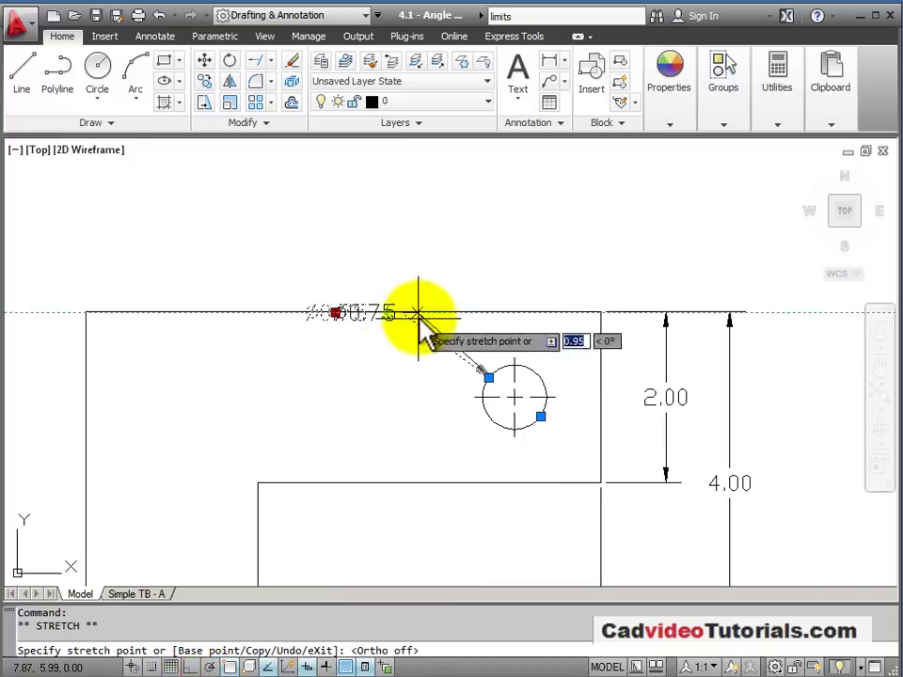
pyautogui.click(472, 284)
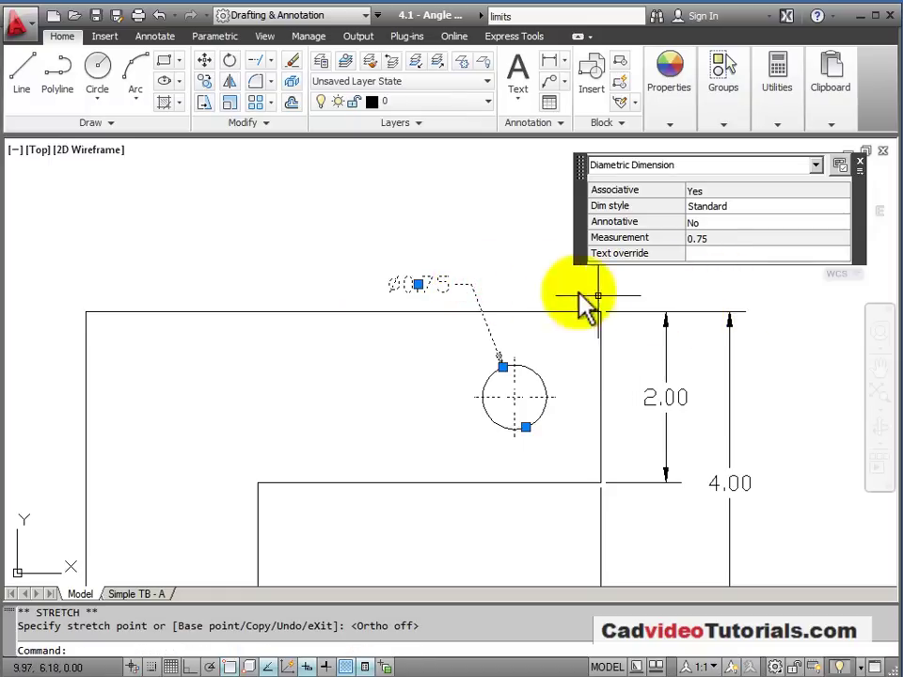
pyautogui.press('Escape')
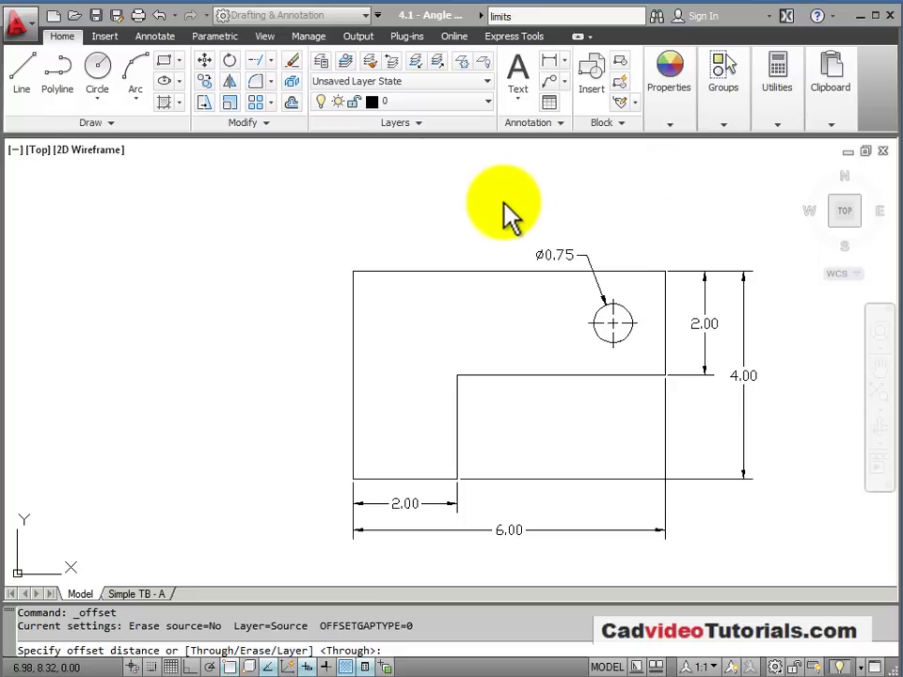
# - Offset the part's top edge .125 toward the inside of the L-shape
pyautogui.click(502, 200)
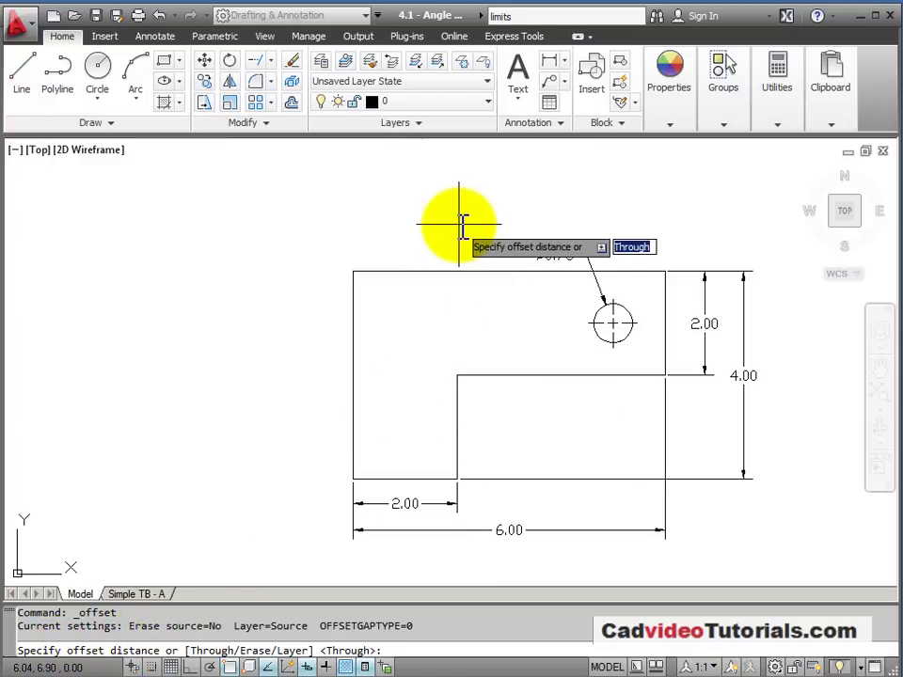
pyautogui.write('.125')
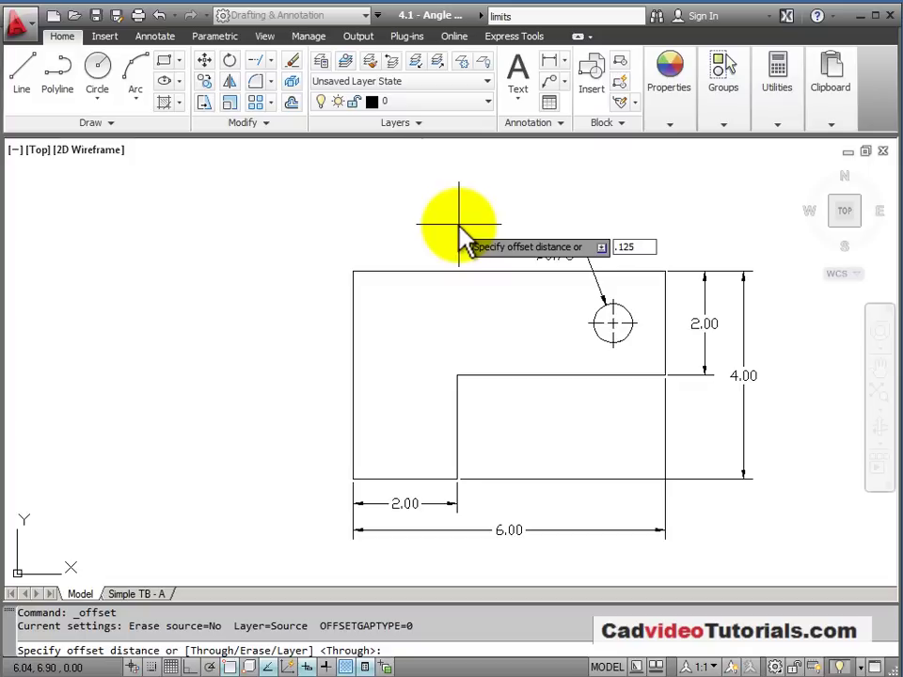
pyautogui.press('Return')
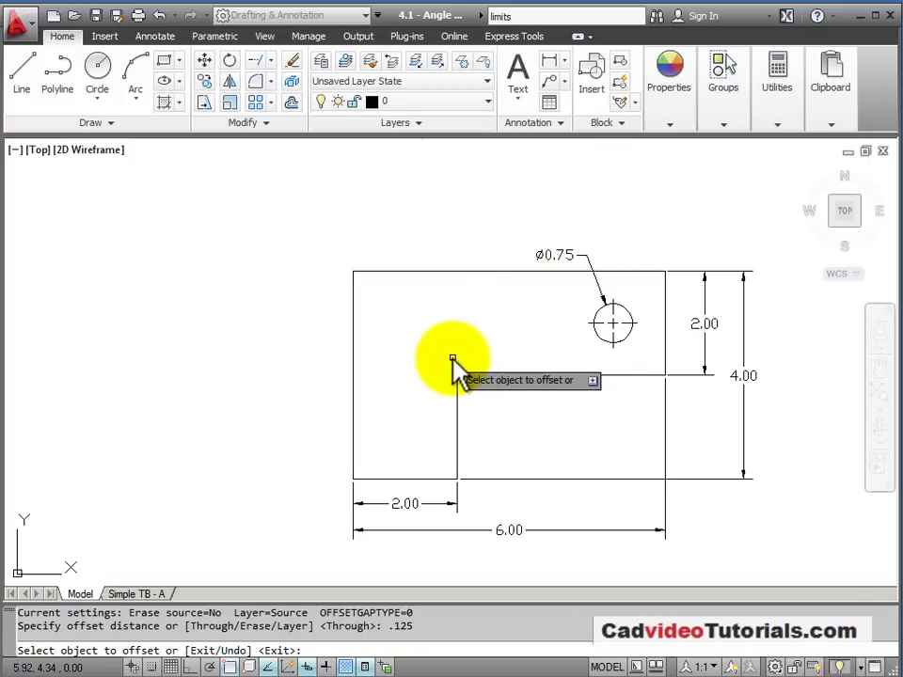
pyautogui.click(441, 272)
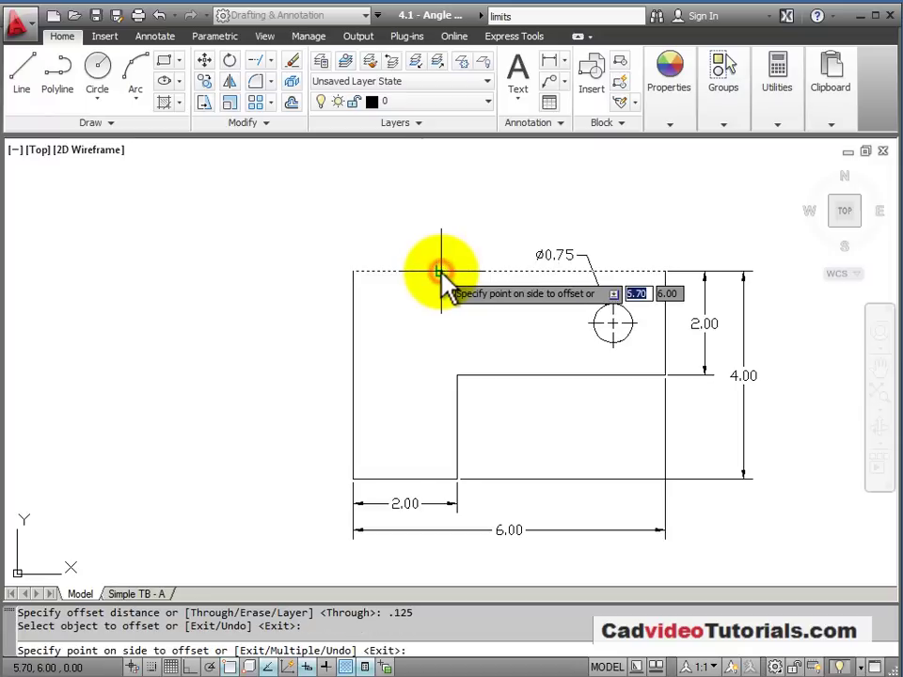
pyautogui.click(459, 316)
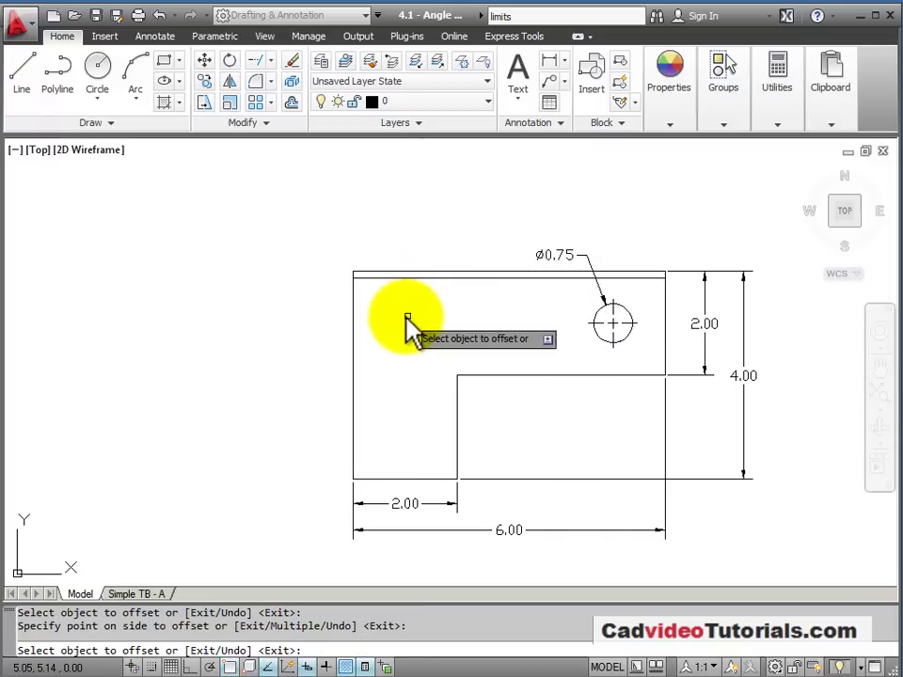
# - Offset the part's outer left edge and inner horizontal edge by the same distance toward the inside of the L-shape
pyautogui.click(355, 323)
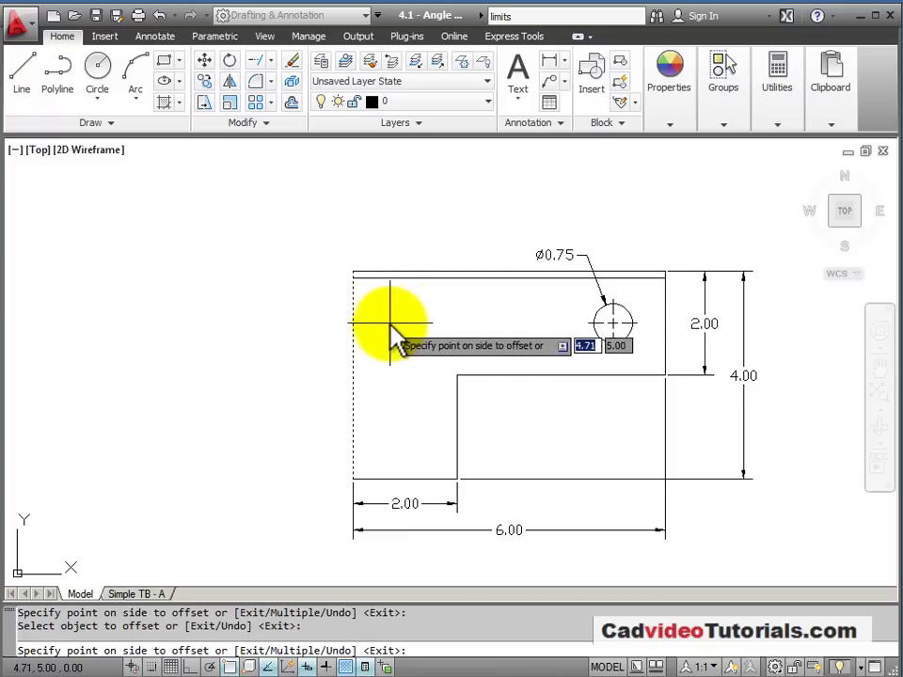
pyautogui.click(387, 324)
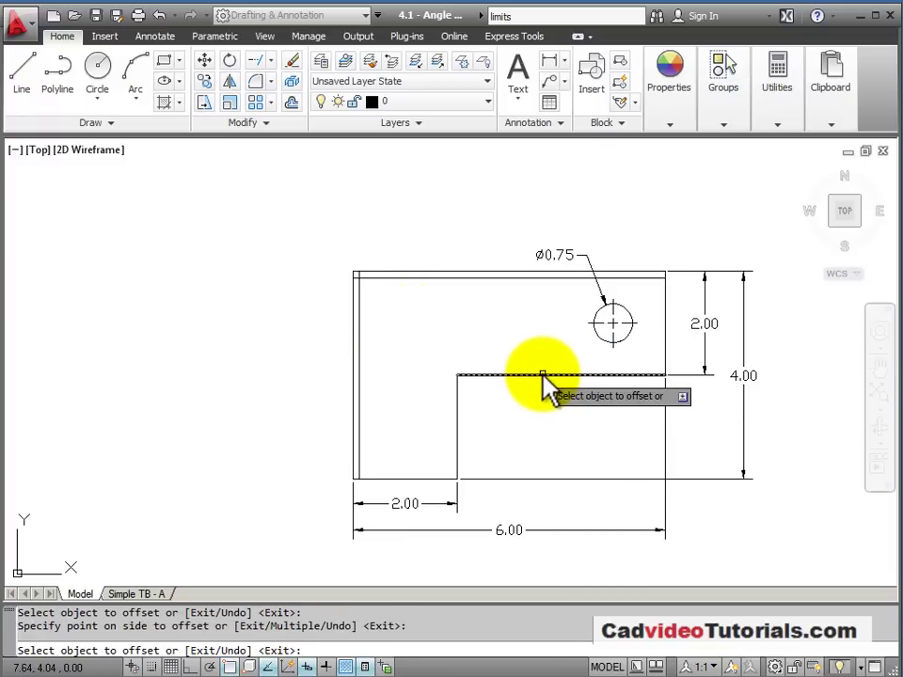
pyautogui.click(544, 376)
pyautogui.click(541, 362)
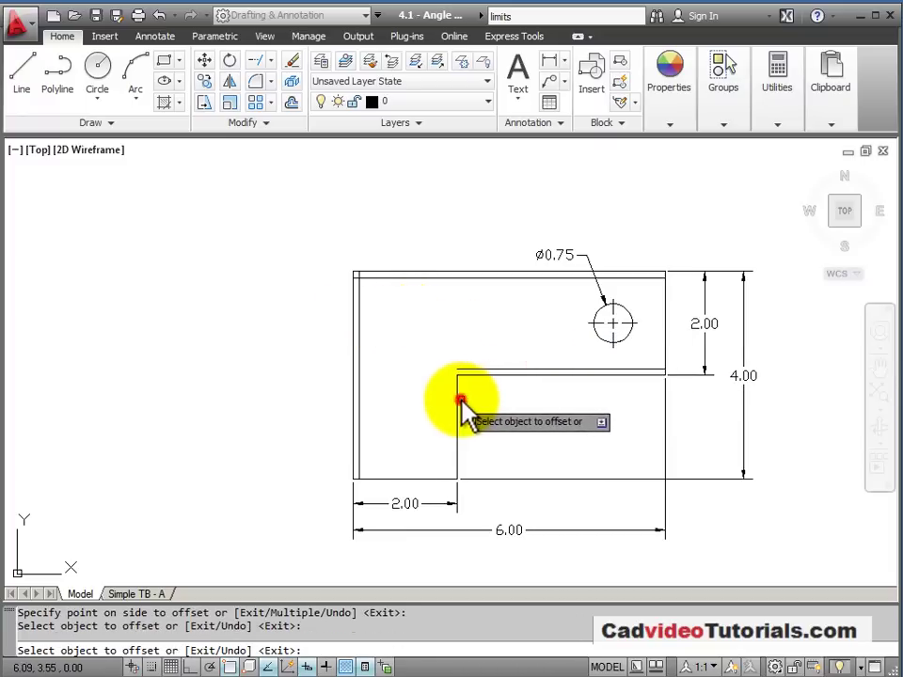
# - Offset the part's inner vertical edge by the same distance toward the inside of the L-shape and end the Offset command
pyautogui.click(458, 400)
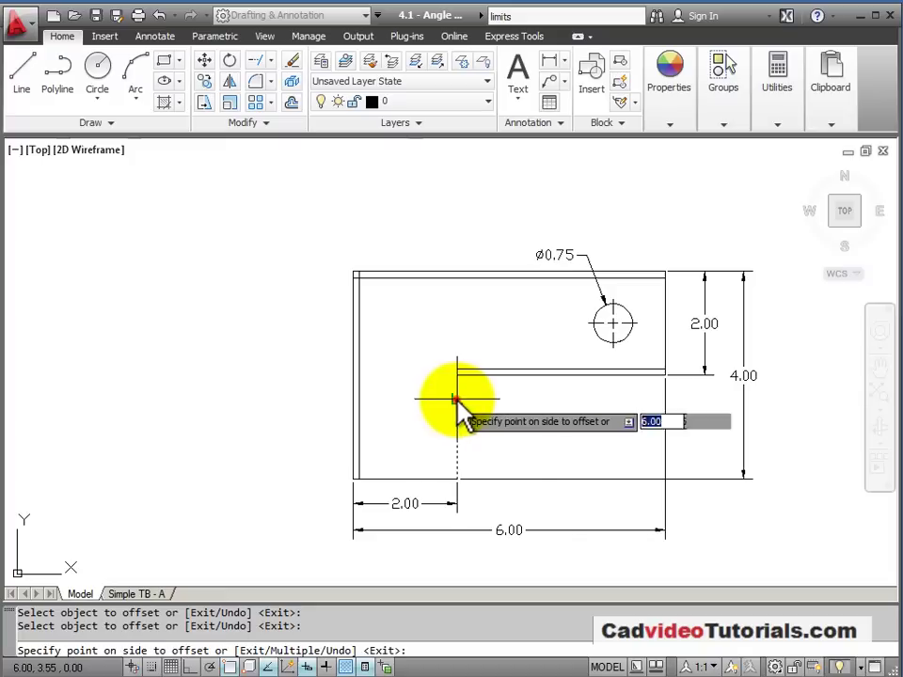
pyautogui.click(435, 400)
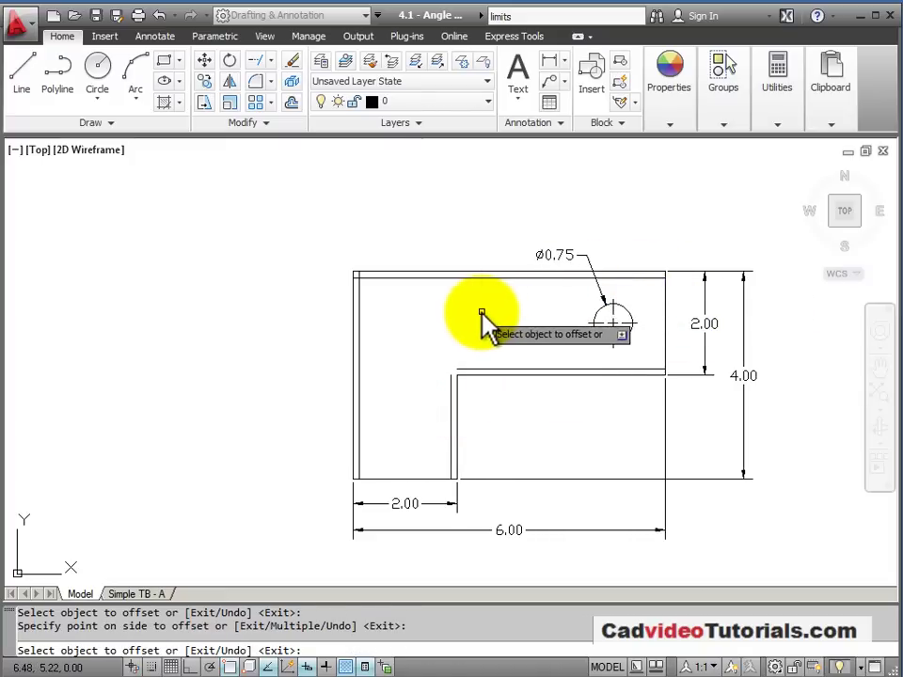
pyautogui.press('Return')
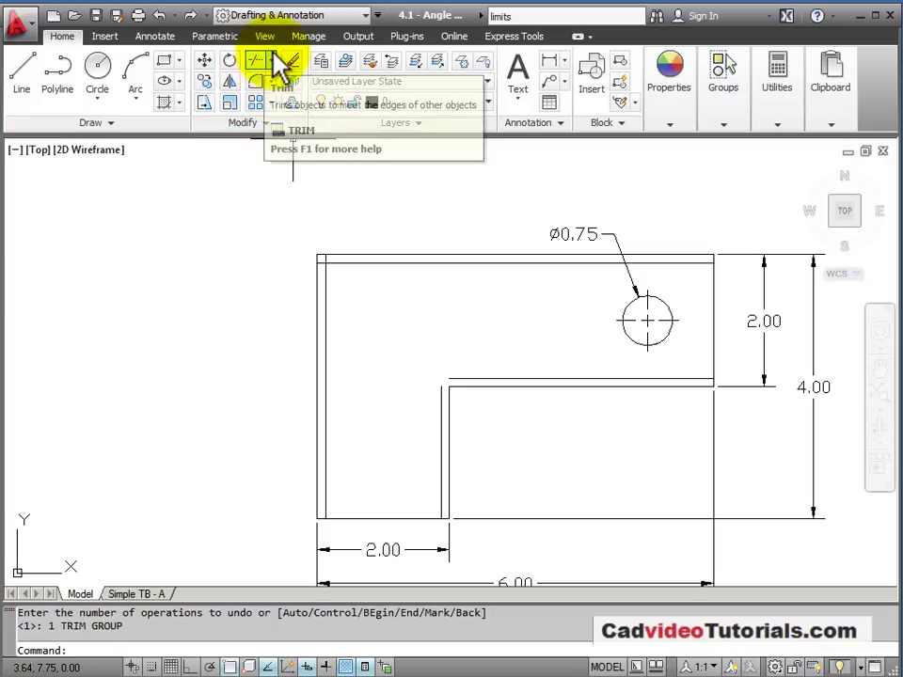
# - Trim the overhanging ends of the top and outer left offset lines so they meet at the upper-left corner
pyautogui.click(272, 60)
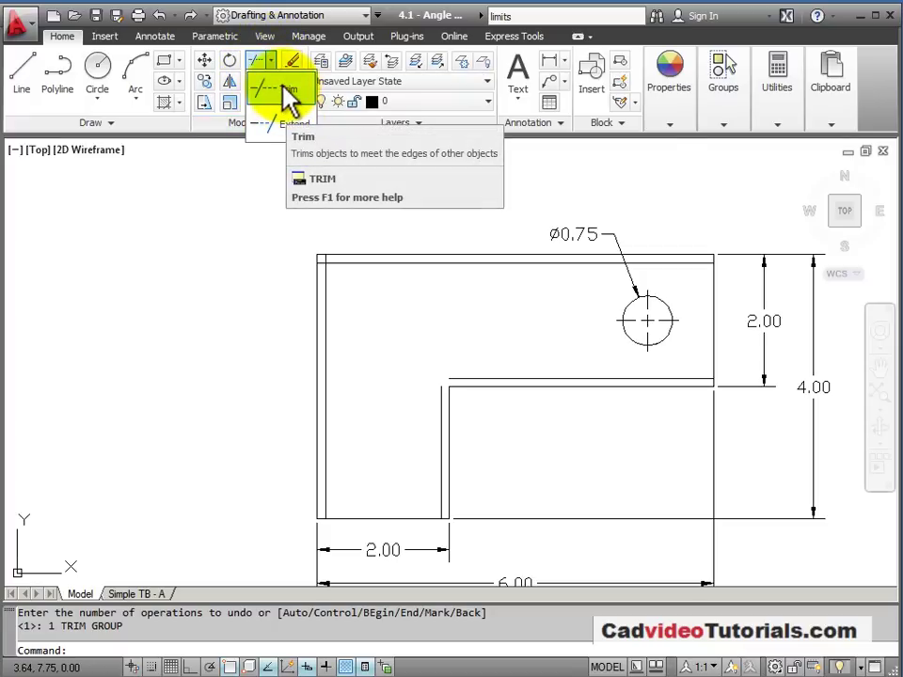
pyautogui.click(284, 85)
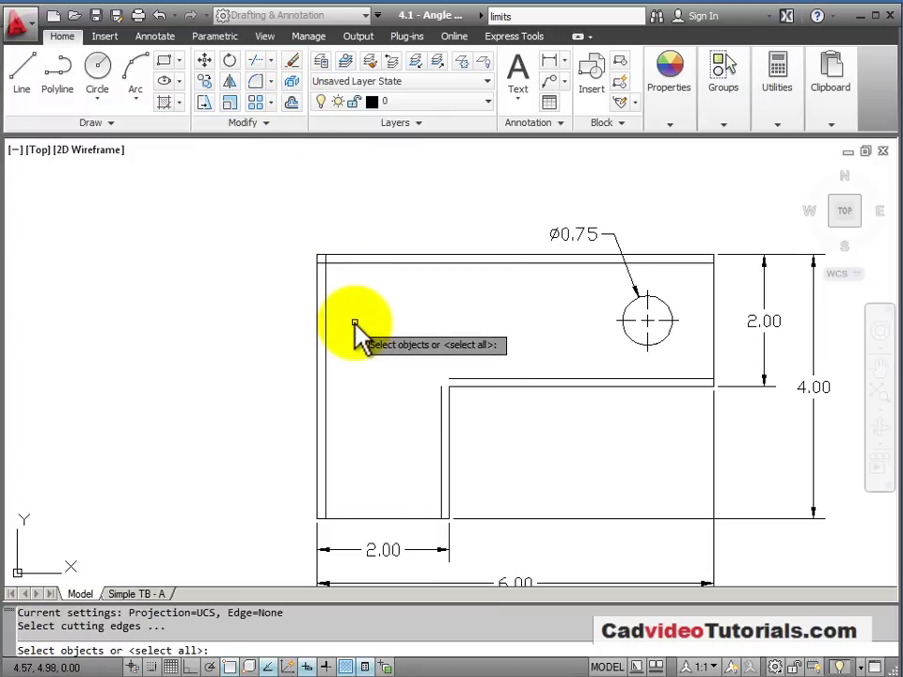
pyautogui.click(356, 264)
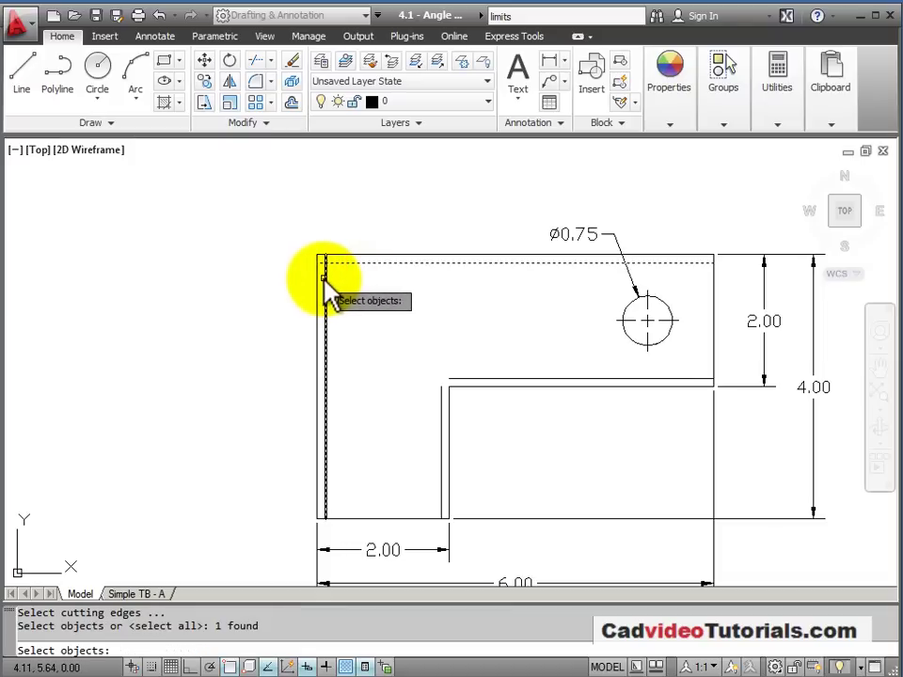
pyautogui.click(327, 275)
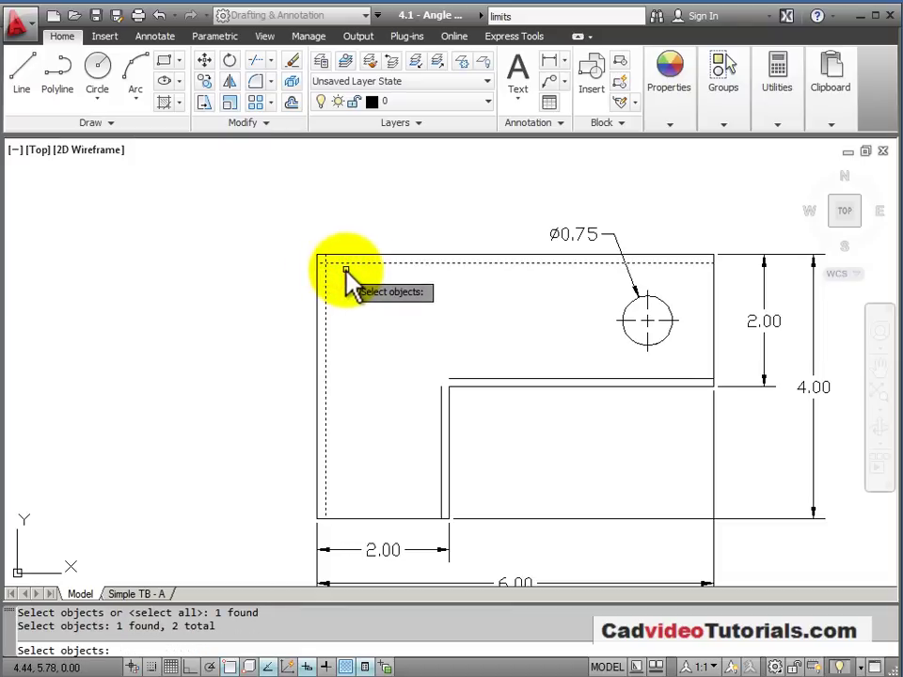
pyautogui.scroll(3, 332, 273)
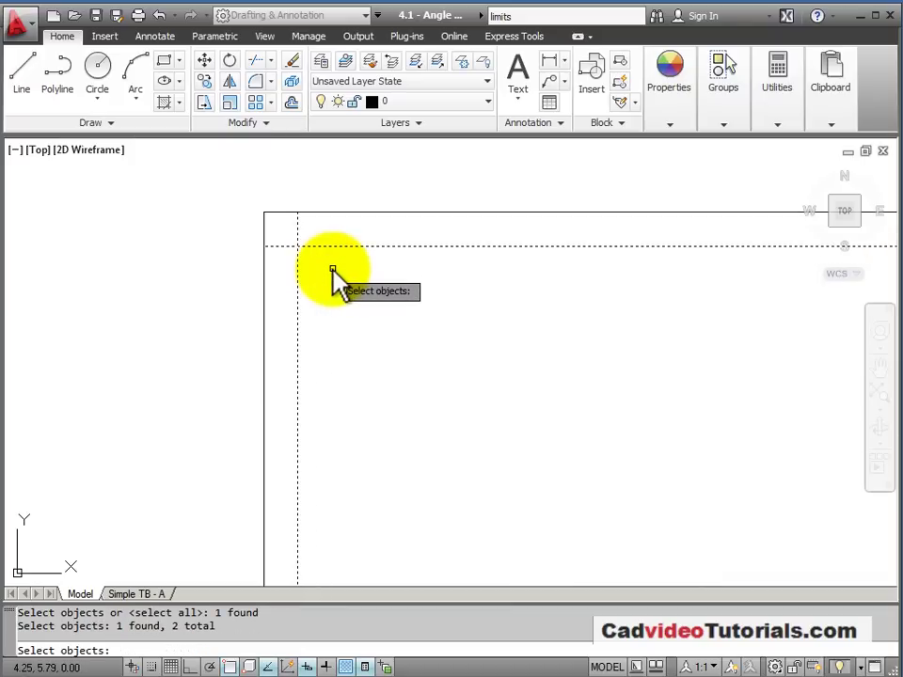
pyautogui.moveTo(333, 242); pyautogui.dragTo(427, 316, button='middle')
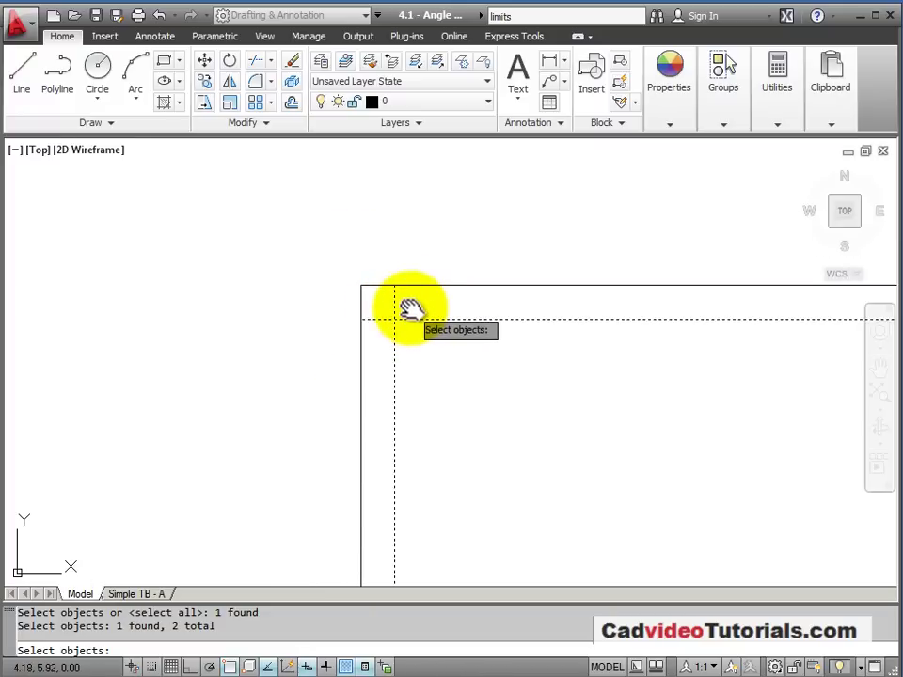
pyautogui.press('Return')
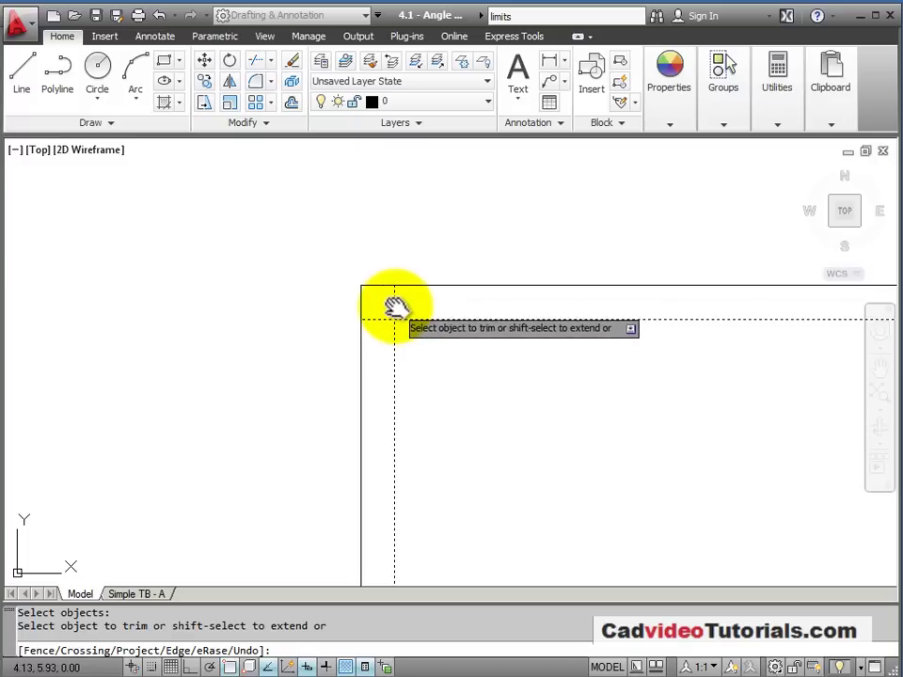
pyautogui.click(394, 301)
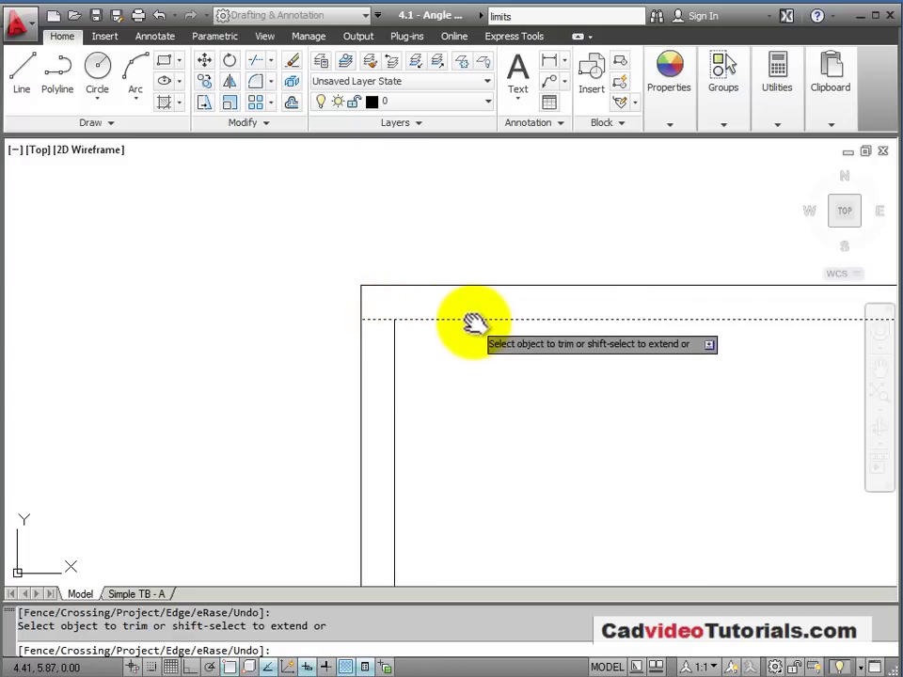
pyautogui.click(376, 320)
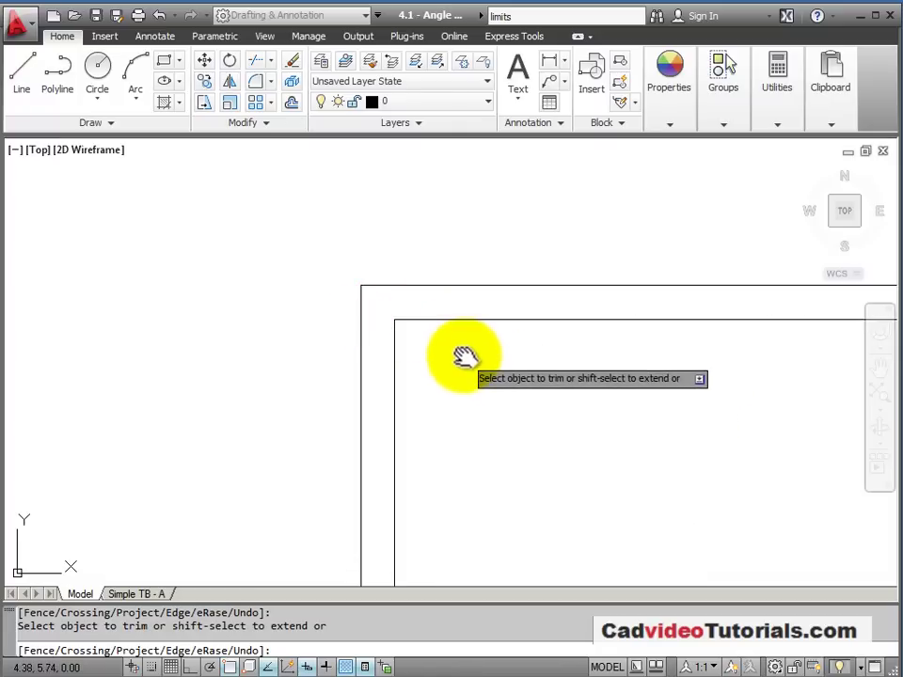
pyautogui.scroll(-2, 465, 373)
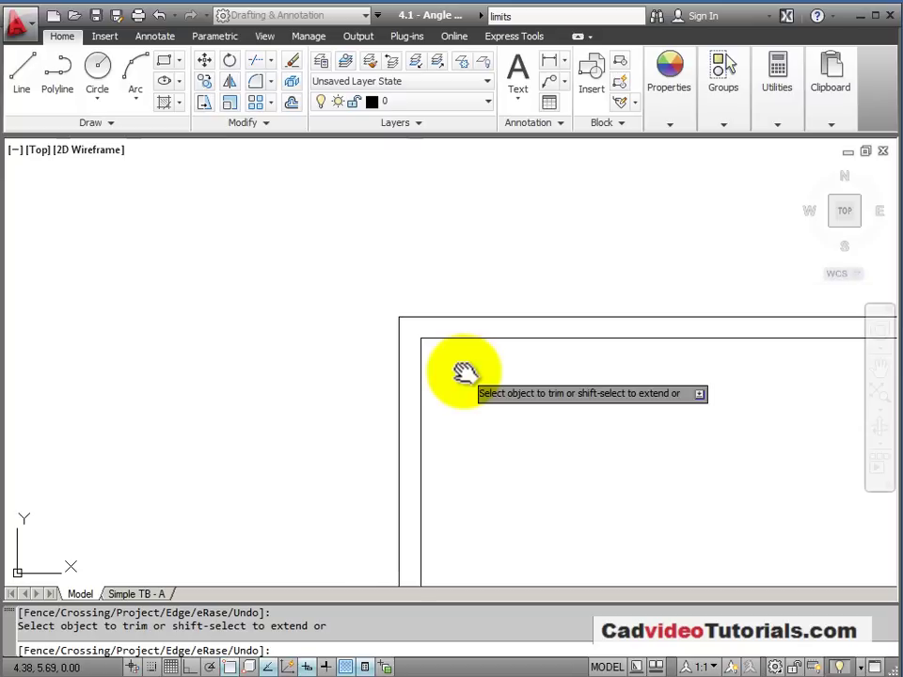
pyautogui.scroll(-1, 465, 372)
pyautogui.moveTo(484, 383)
pyautogui.mouseDown(button='middle')
pyautogui.moveTo(419, 319)
pyautogui.moveTo(277, 245)
pyautogui.moveTo(274, 230)
pyautogui.mouseUp(button='middle')
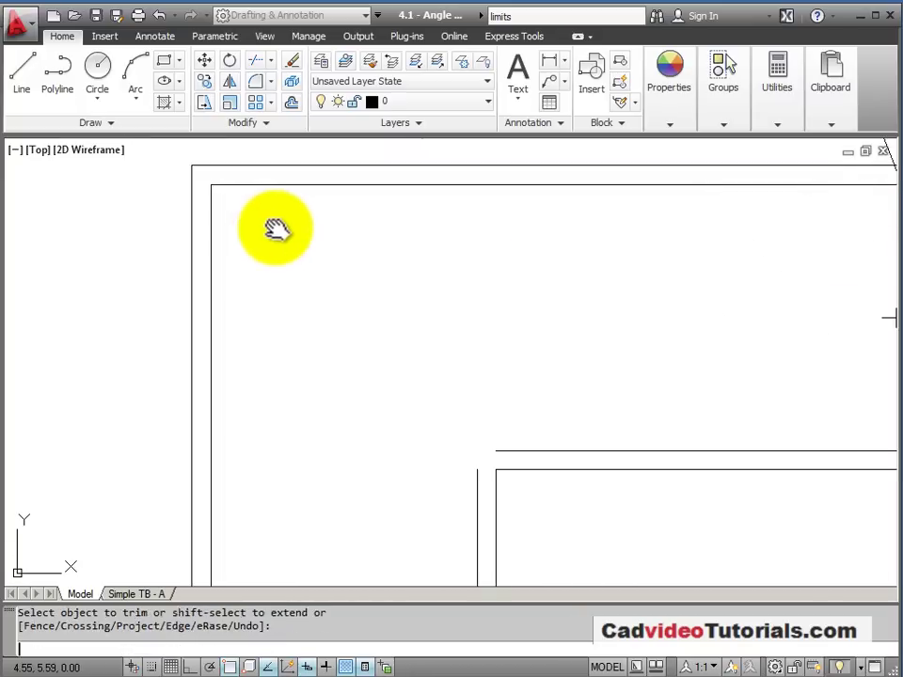
pyautogui.press('Escape')
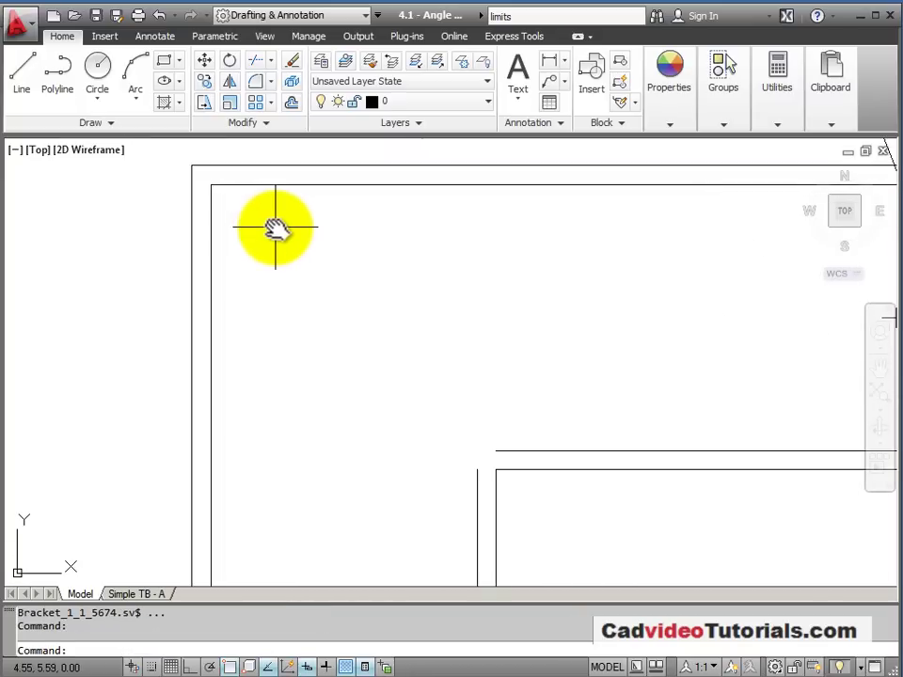
# - Extend the two inner-edge offset lines, using the outer left and top offset lines as boundary edges
pyautogui.click(272, 60)
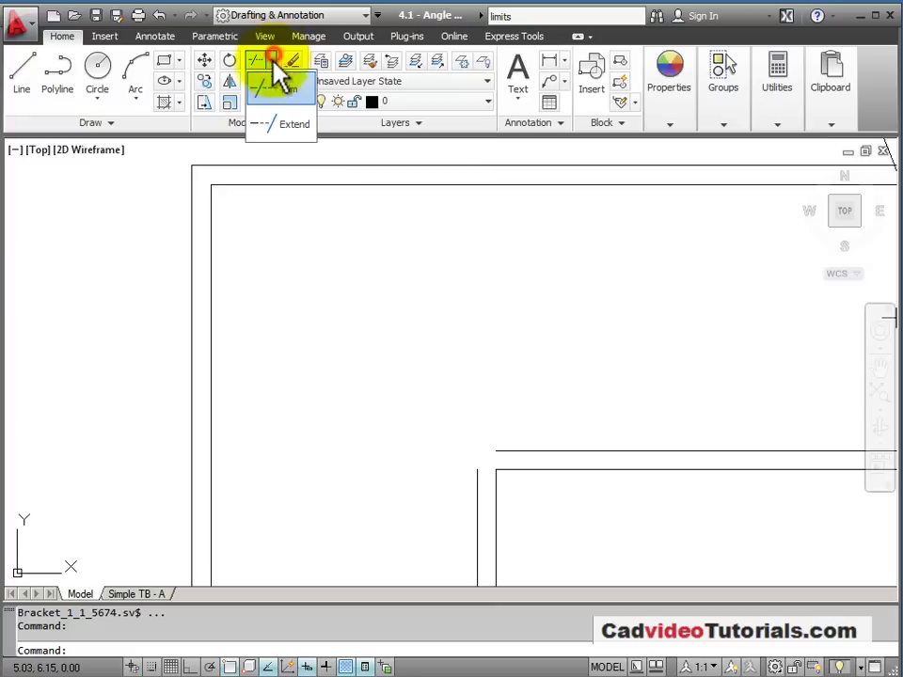
pyautogui.click(268, 125)
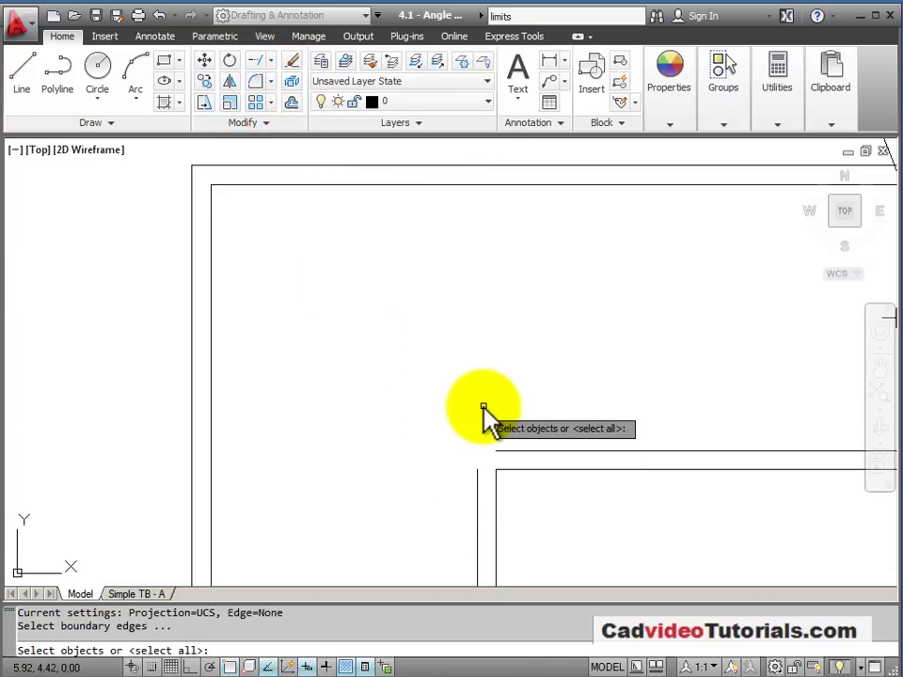
pyautogui.click(211, 415)
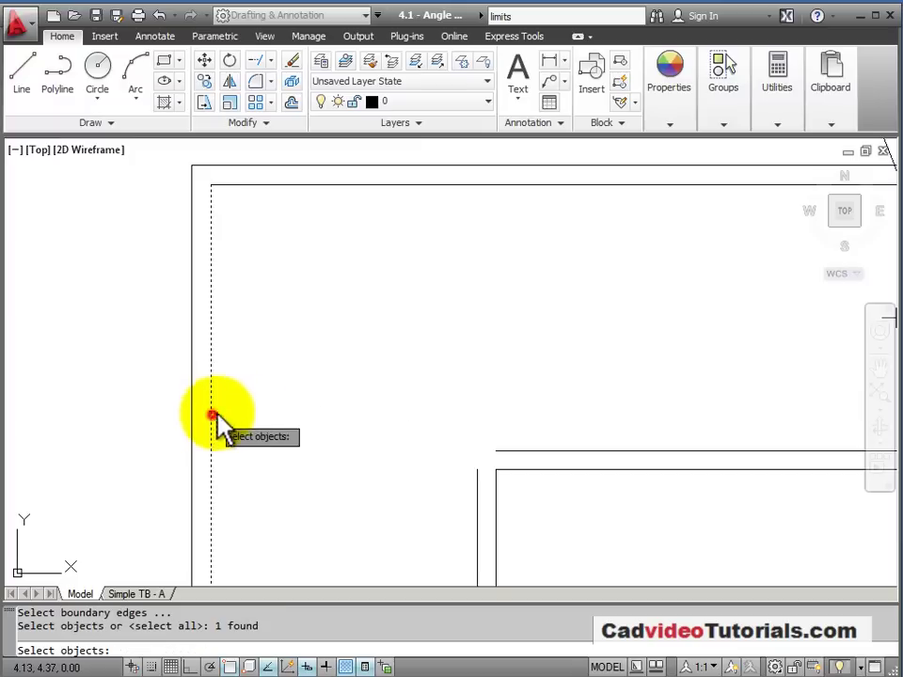
pyautogui.click(383, 185)
pyautogui.press('Return')
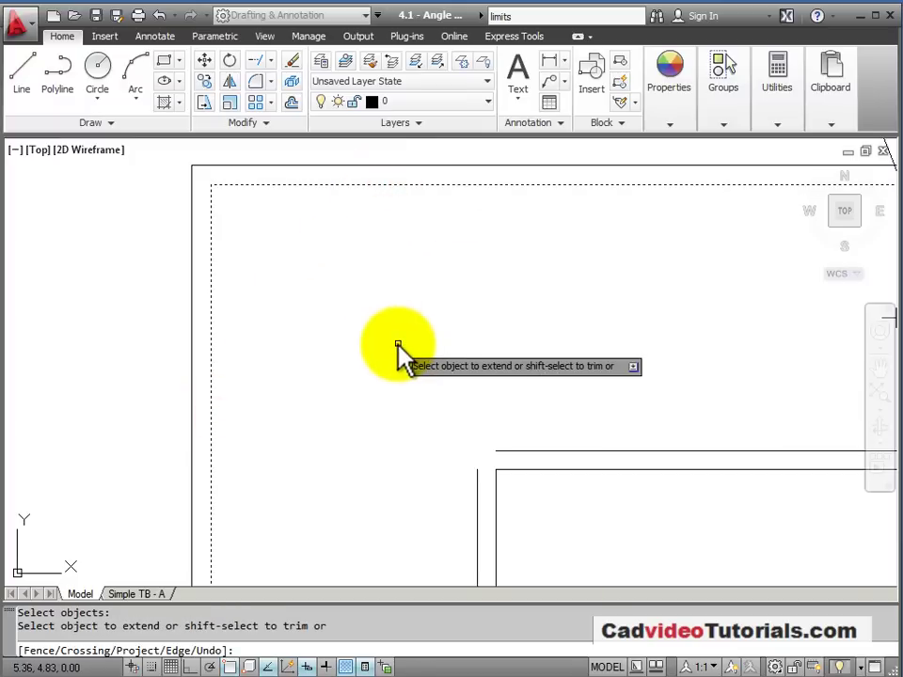
pyautogui.click(547, 451)
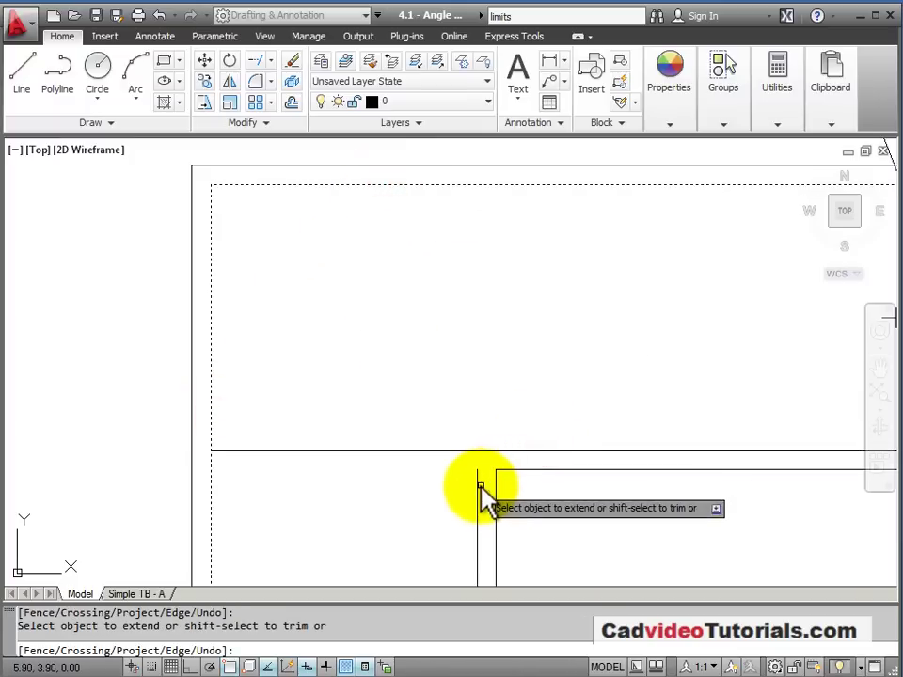
pyautogui.click(480, 480)
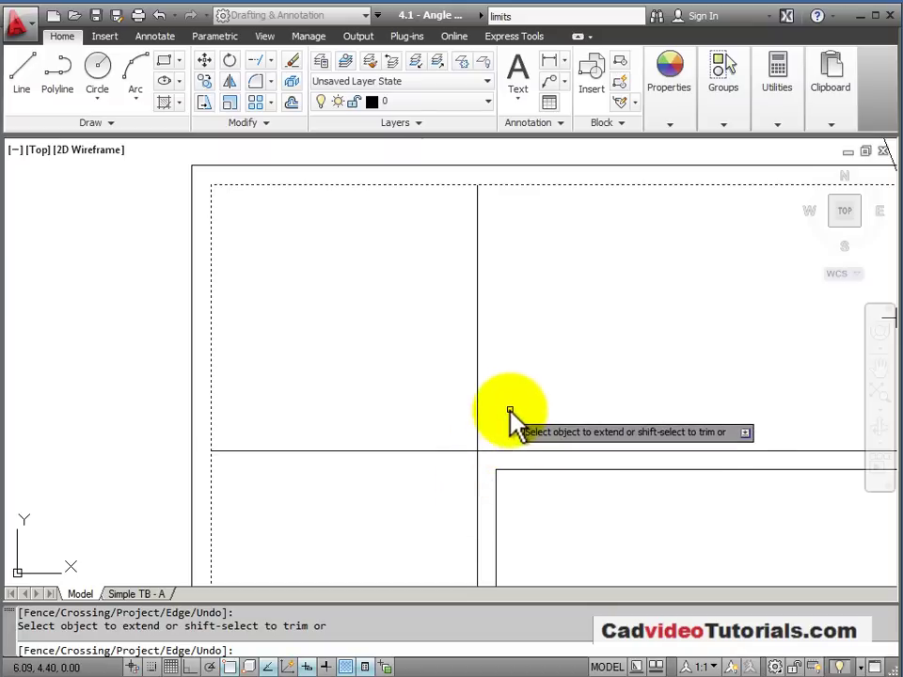
pyautogui.press('Return')
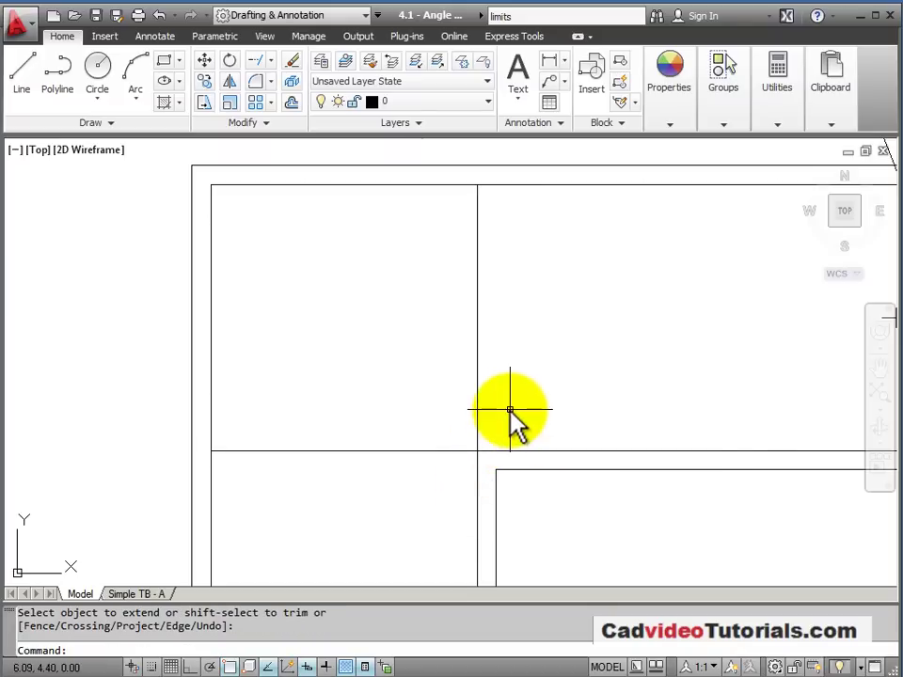
# - Trim the two extended lines against each other so they form a clean corner offset from the inner corner
pyautogui.click(271, 60)
pyautogui.click(259, 87)
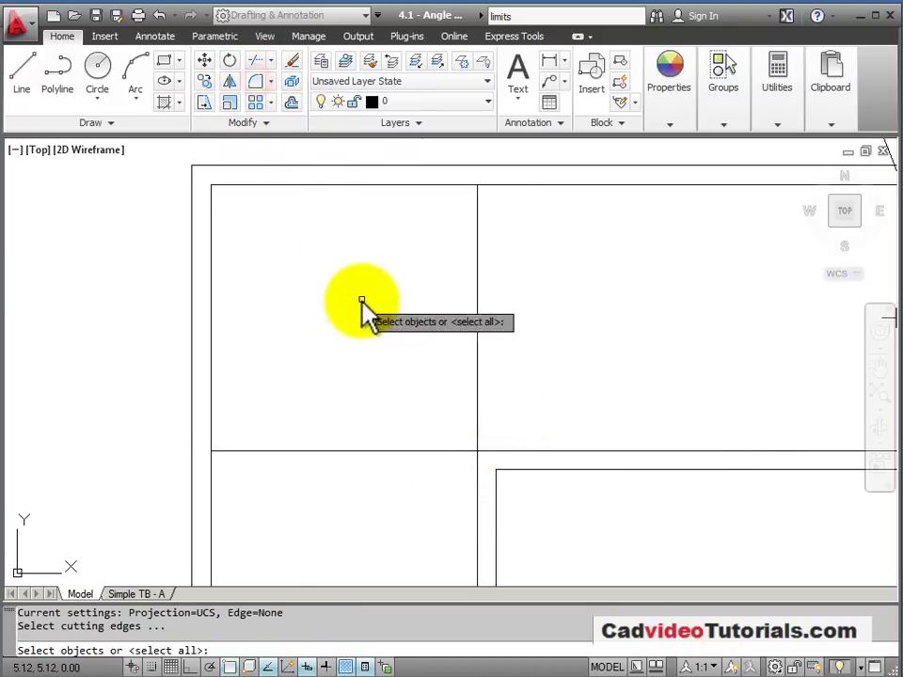
pyautogui.click(477, 405)
pyautogui.click(452, 451)
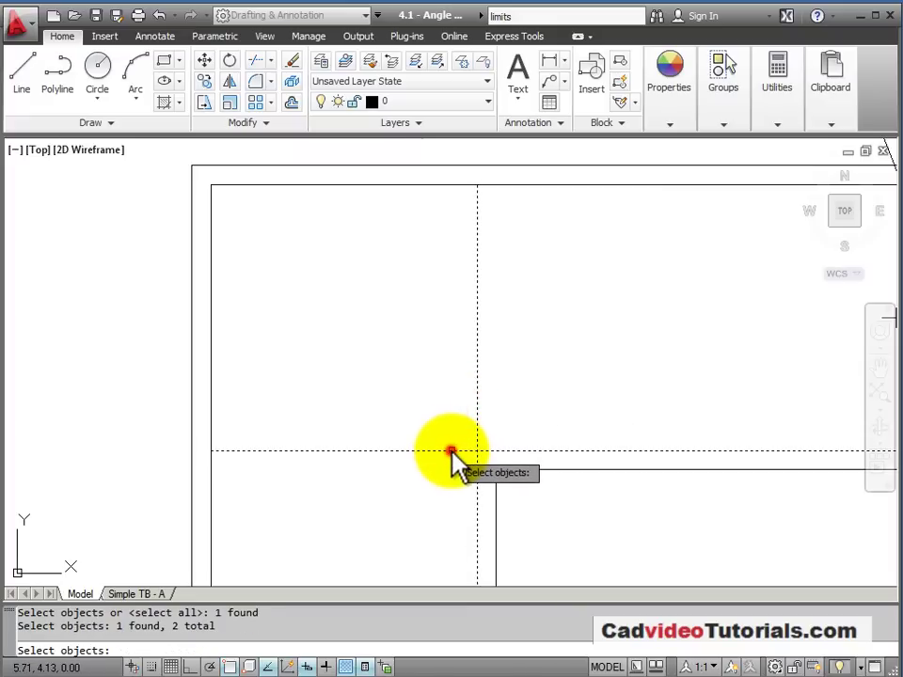
pyautogui.press('Return')
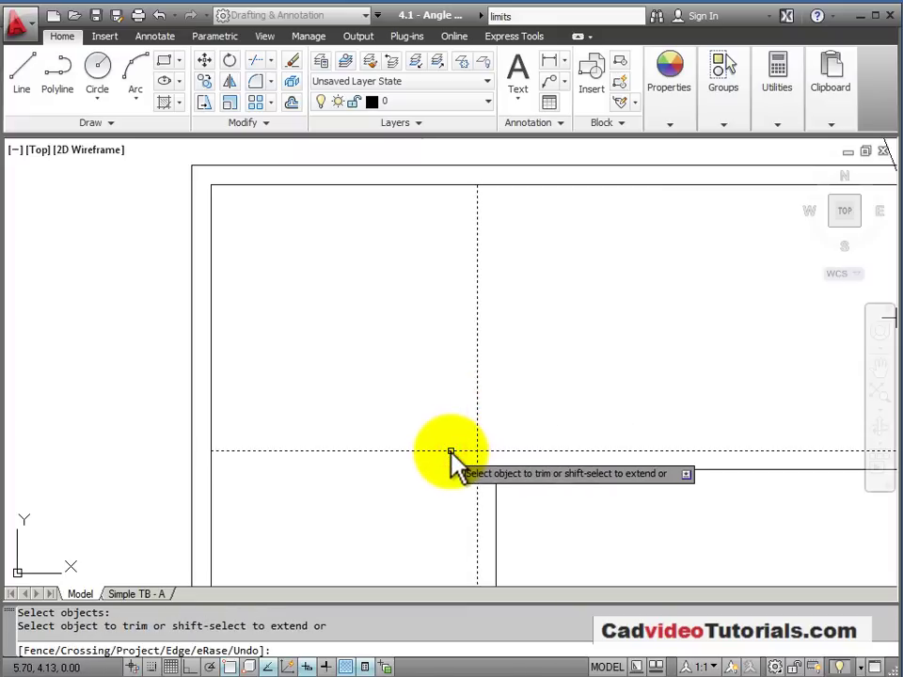
pyautogui.click(478, 438)
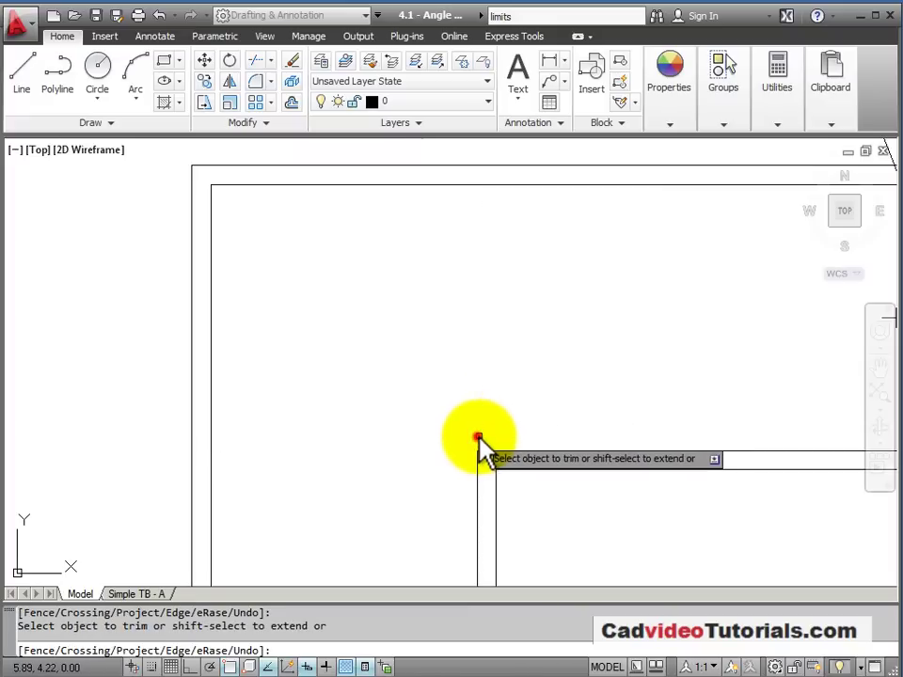
pyautogui.press('Return')
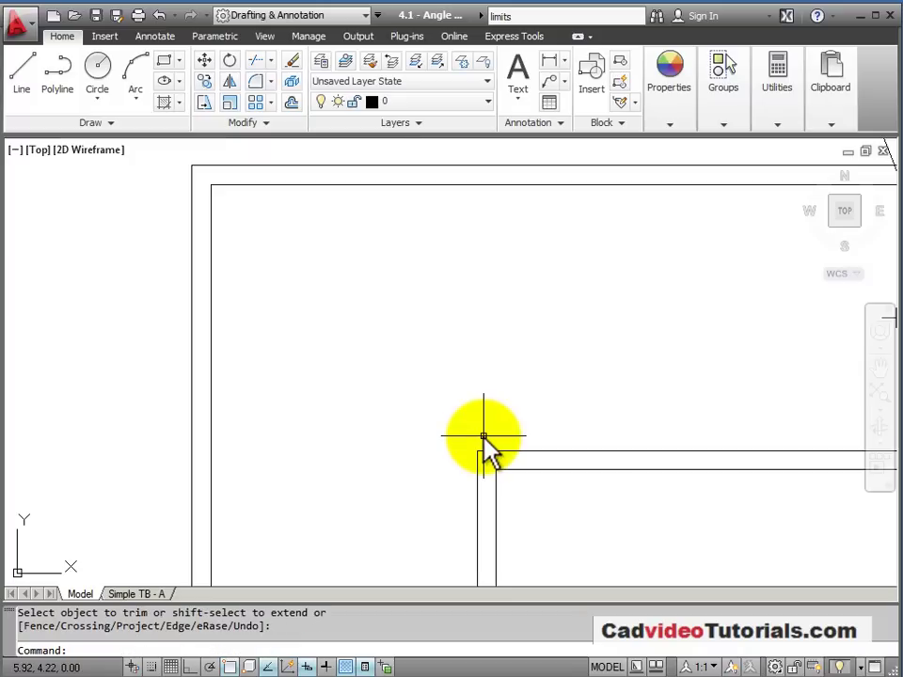
# - Add a vertical linear dimension between the upper-left corner of the offset outline and the part's top edge
pyautogui.write('z')
pyautogui.press('Return')
pyautogui.write('a')
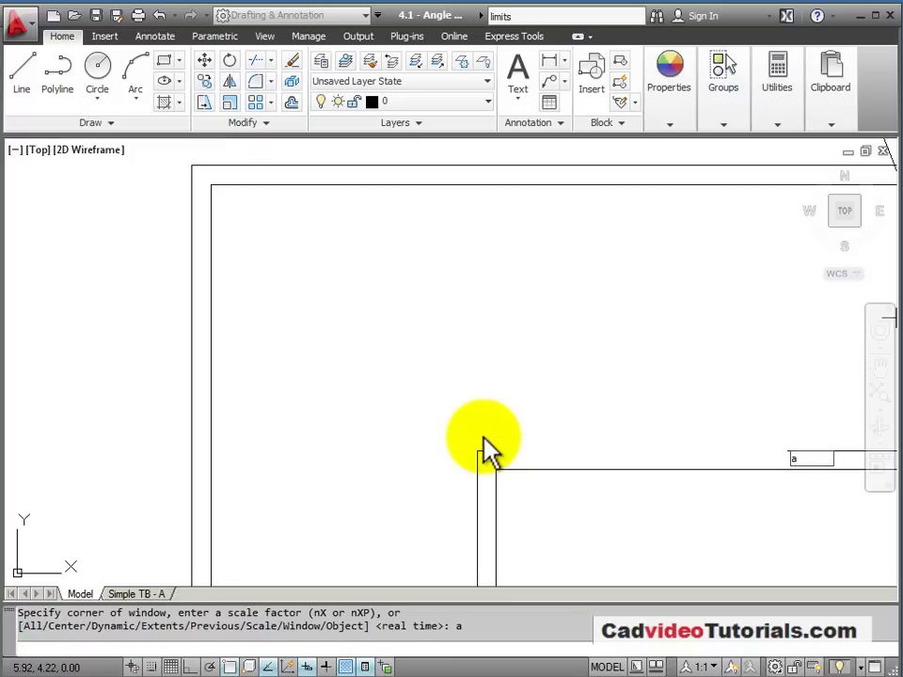
pyautogui.press('Return')
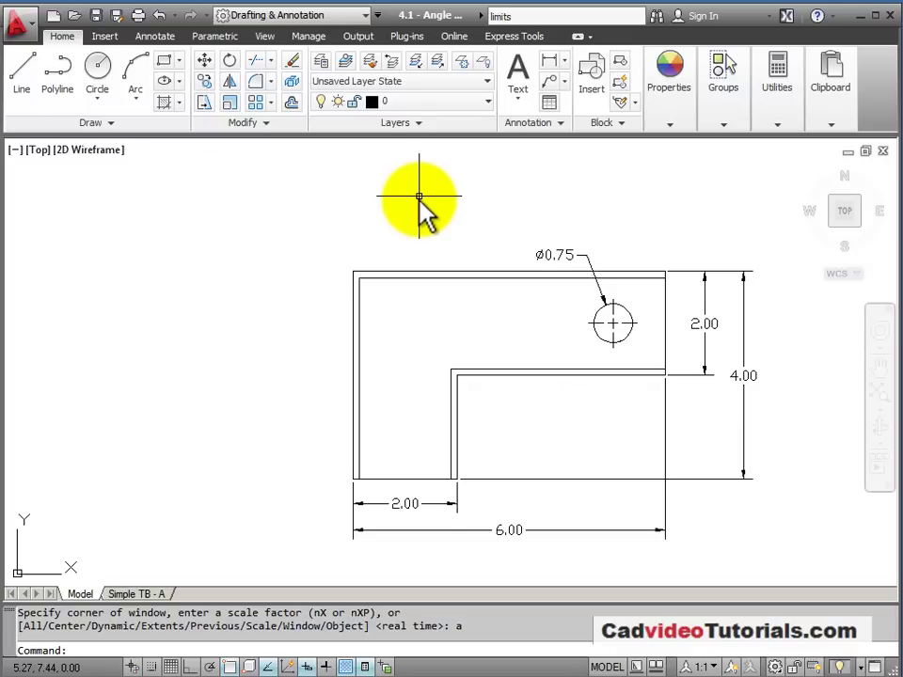
pyautogui.click(555, 62)
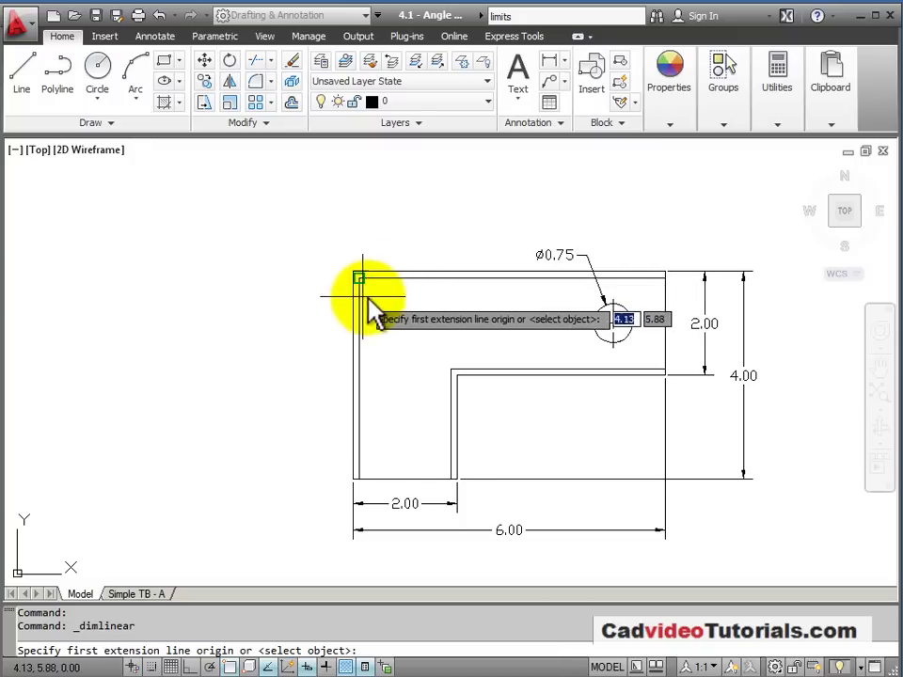
pyautogui.scroll(8, 369, 299)
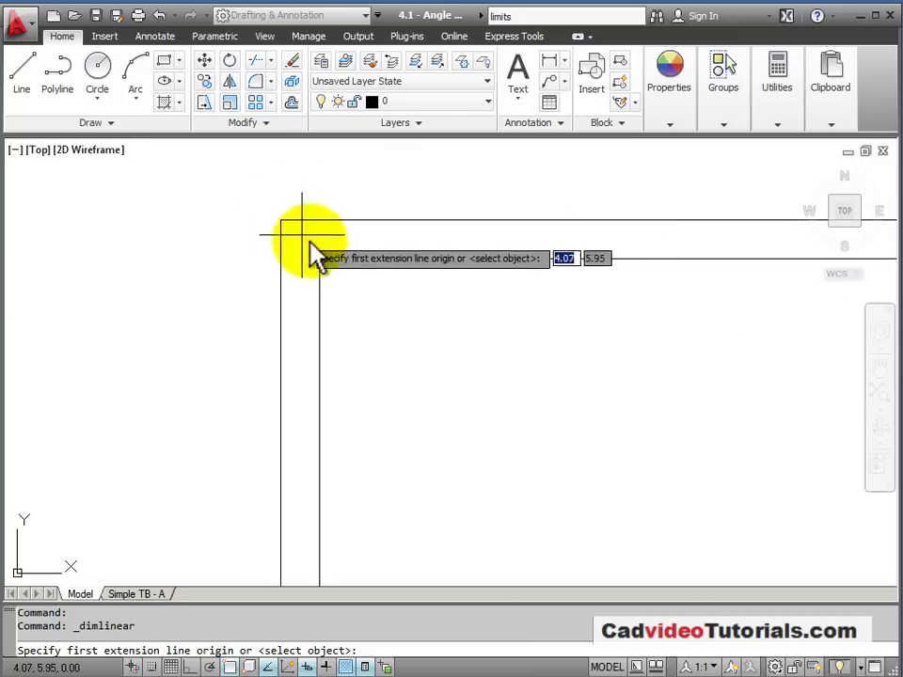
pyautogui.click(320, 257)
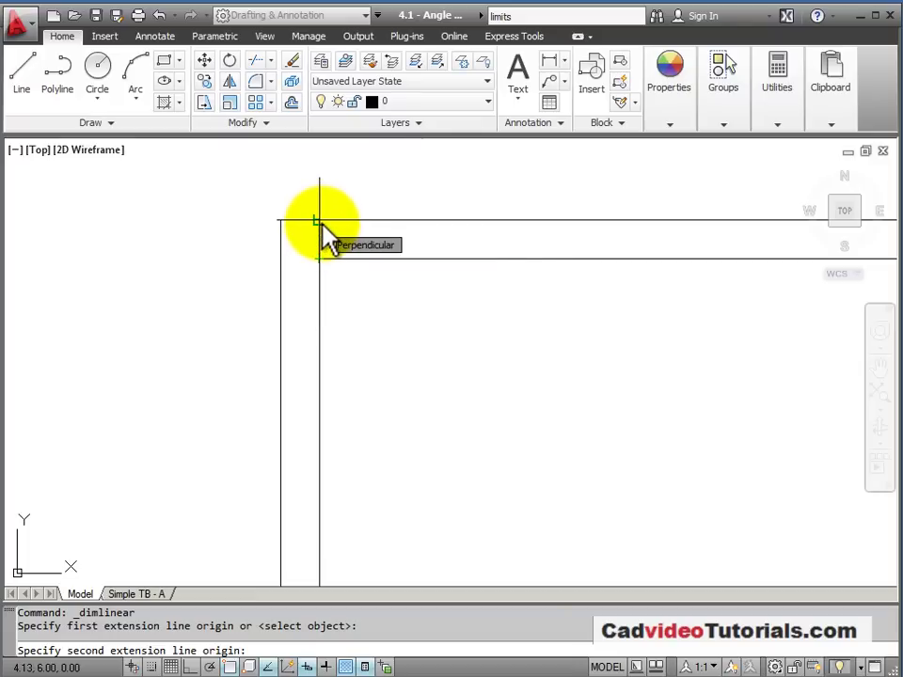
pyautogui.click(319, 222)
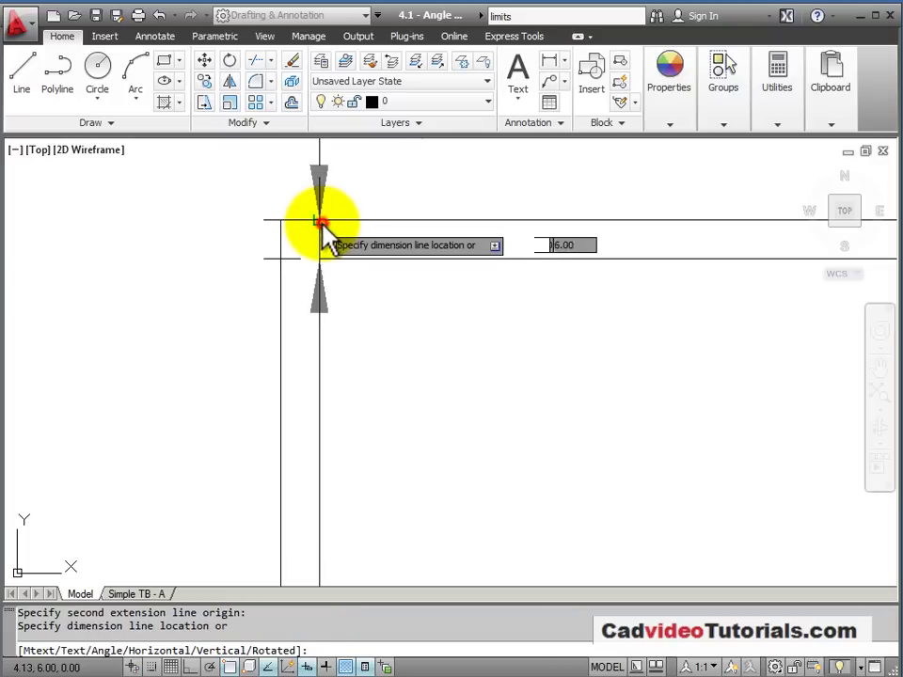
pyautogui.click(560, 226)
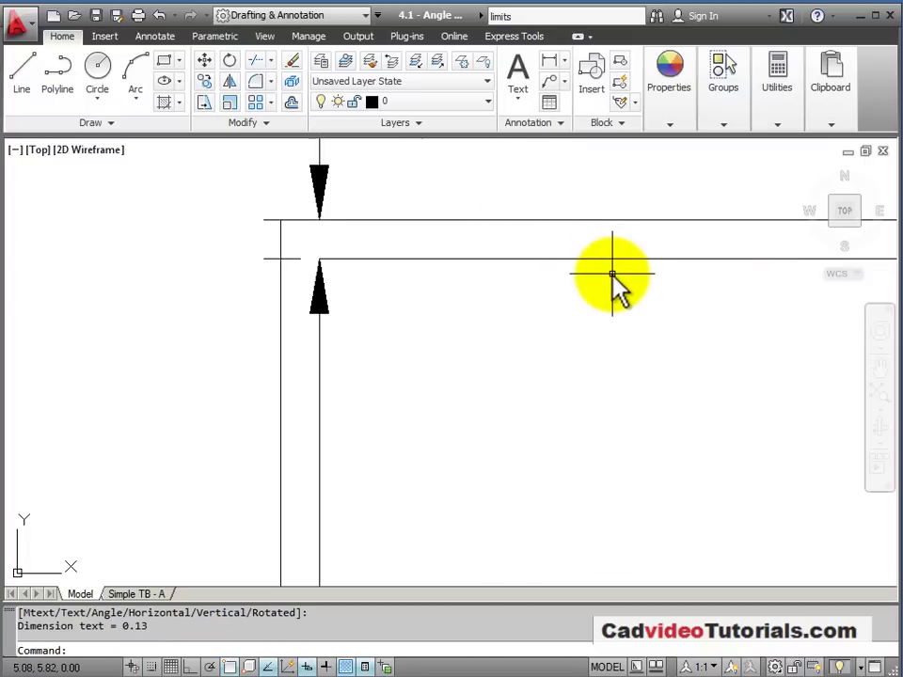
pyautogui.scroll(-2, 612, 274)
pyautogui.moveTo(605, 276)
pyautogui.mouseDown(button='middle')
pyautogui.moveTo(578, 312)
pyautogui.moveTo(524, 331)
pyautogui.mouseUp(button='middle')
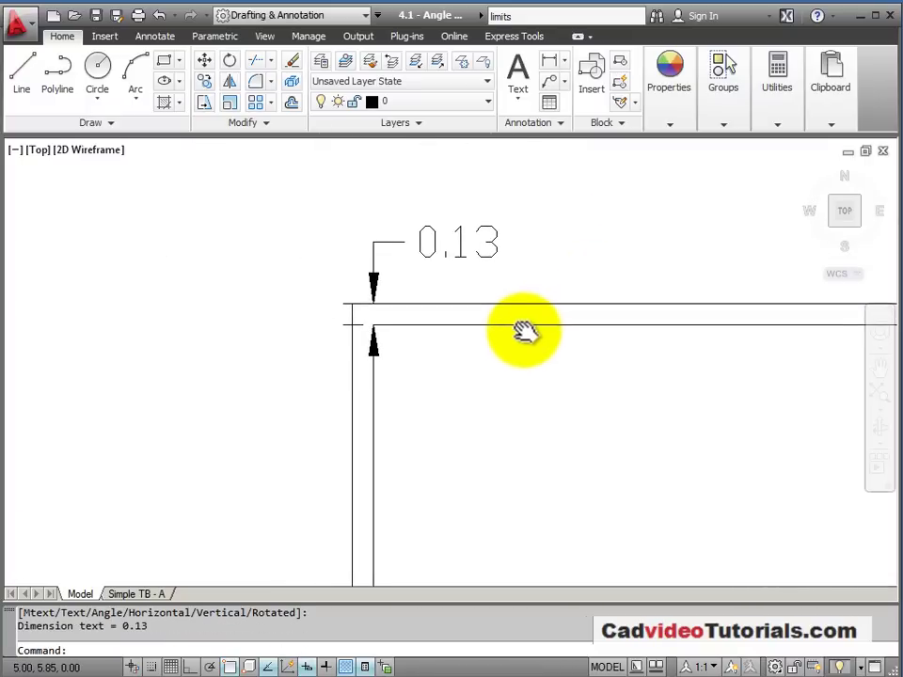
# - Shift the thickness dimension right along the part's top edge, moving its text and both extension line origins away from the upper-left corner
pyautogui.click(432, 242)
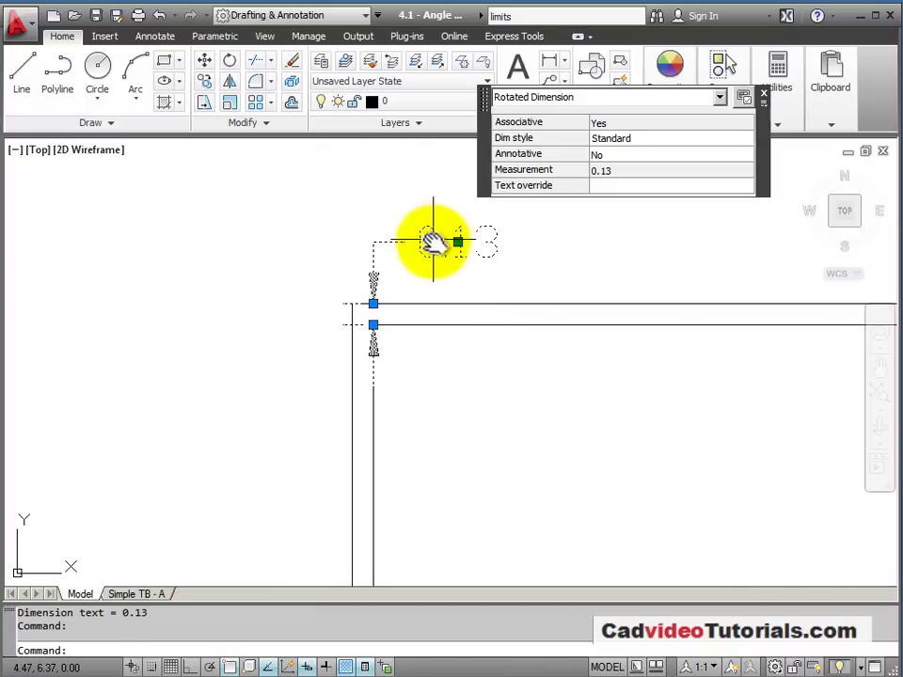
pyautogui.click(457, 242)
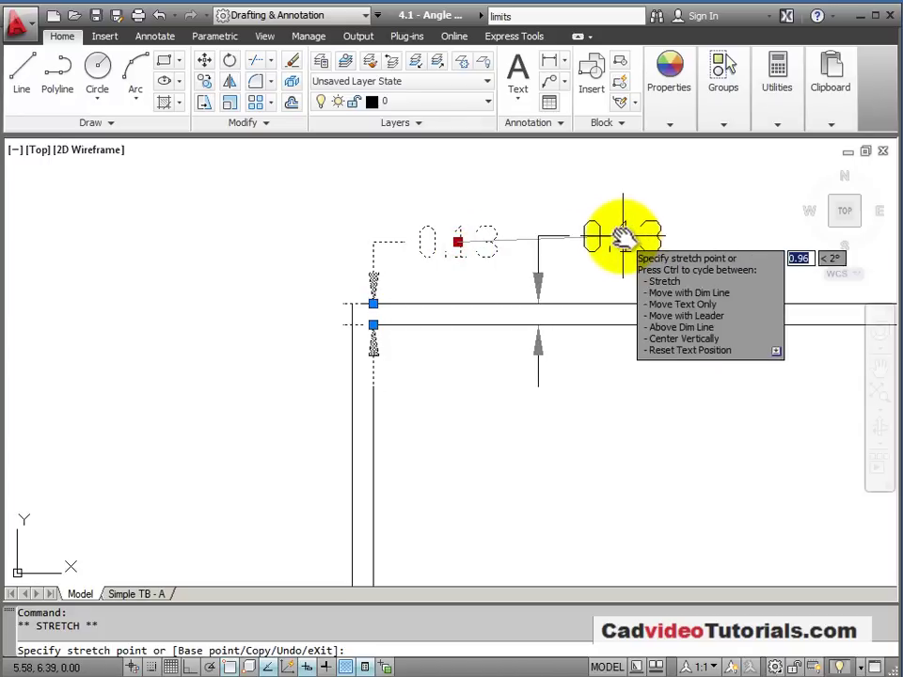
pyautogui.click(623, 236)
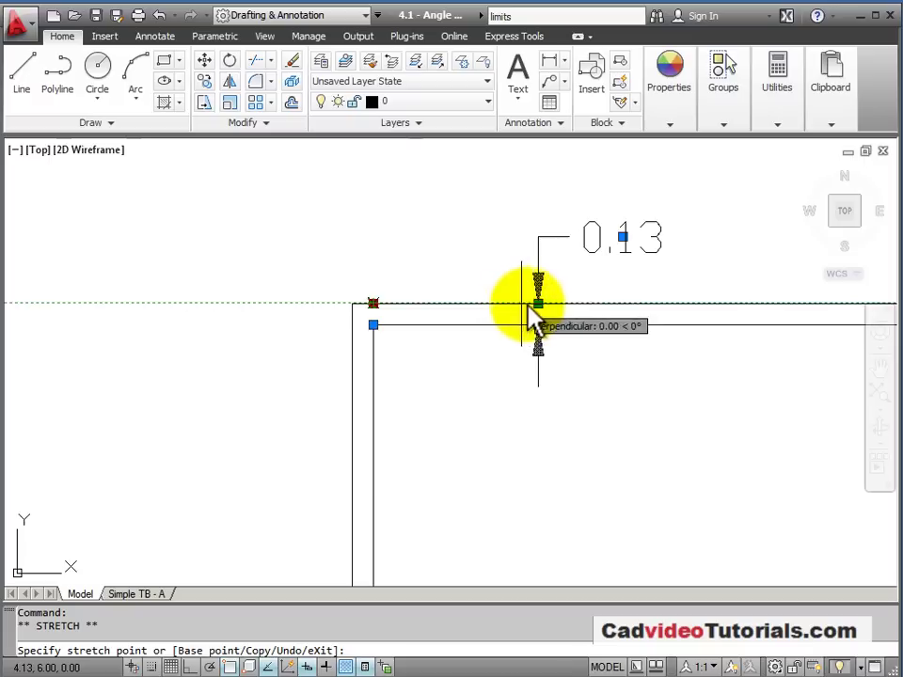
pyautogui.click(536, 305)
pyautogui.click(372, 324)
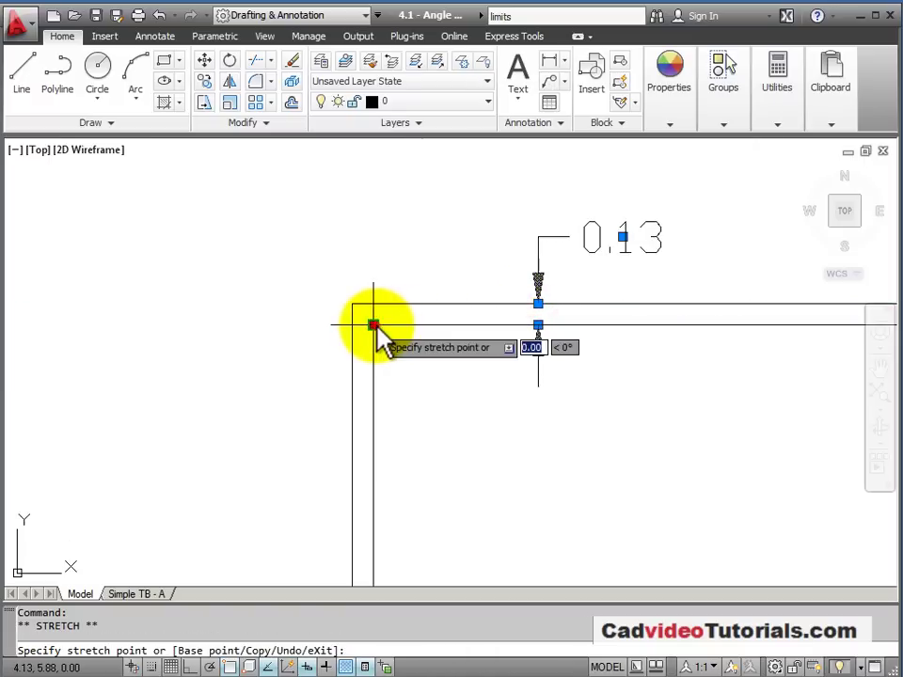
pyautogui.click(538, 325)
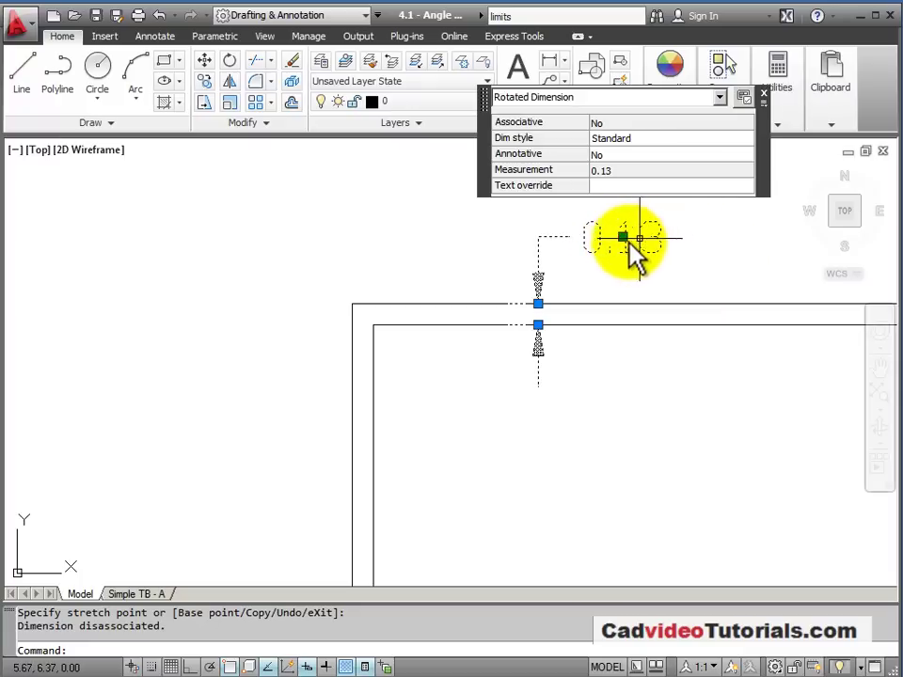
# - Override the thickness dimension's text with 0.125 TYP and deselect the dimension
pyautogui.moveTo(625, 239)
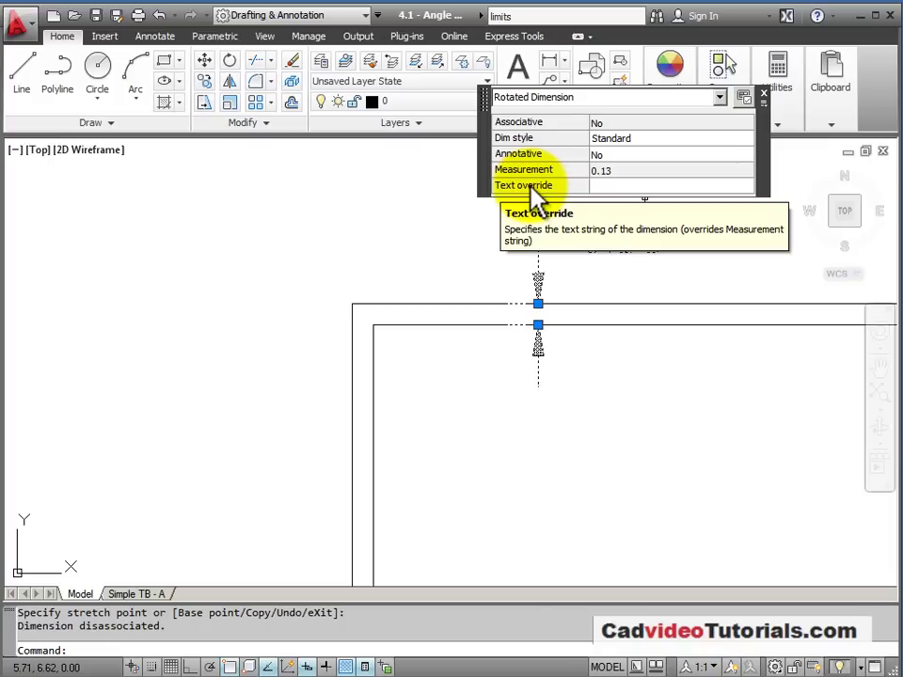
pyautogui.click(617, 185)
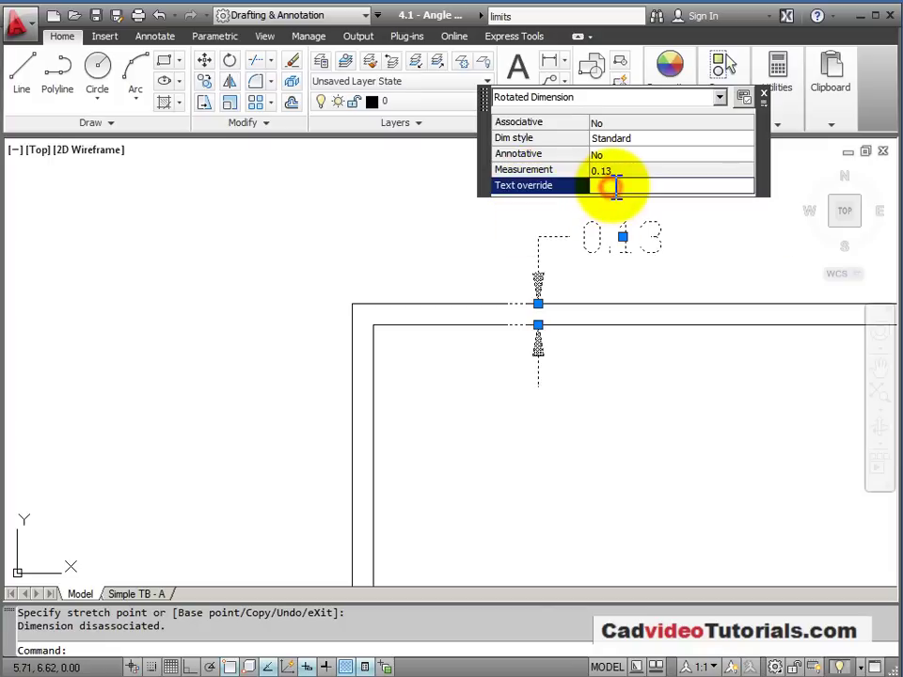
pyautogui.click(611, 185)
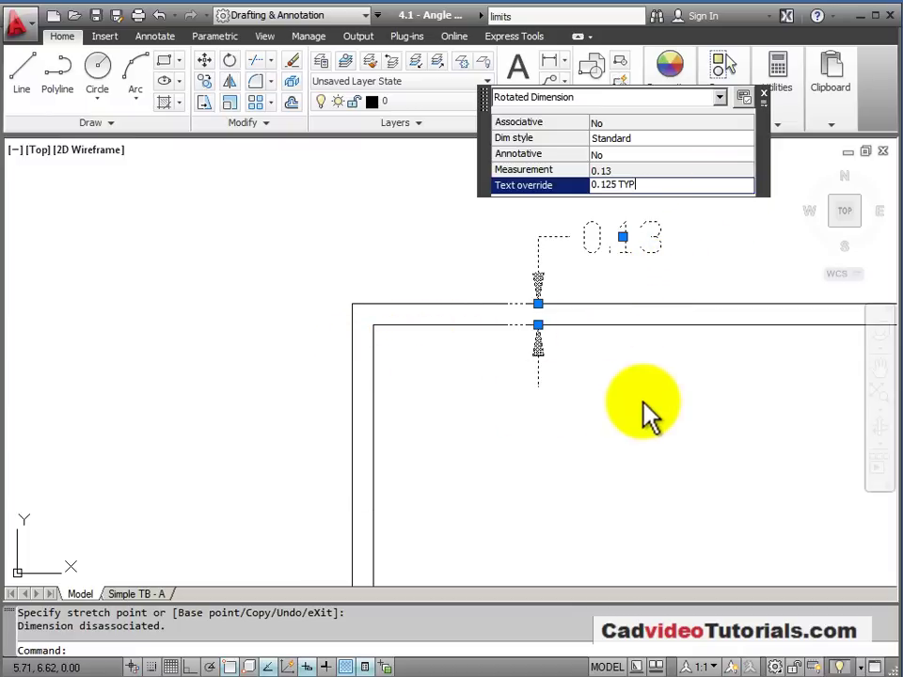
pyautogui.click(618, 303)
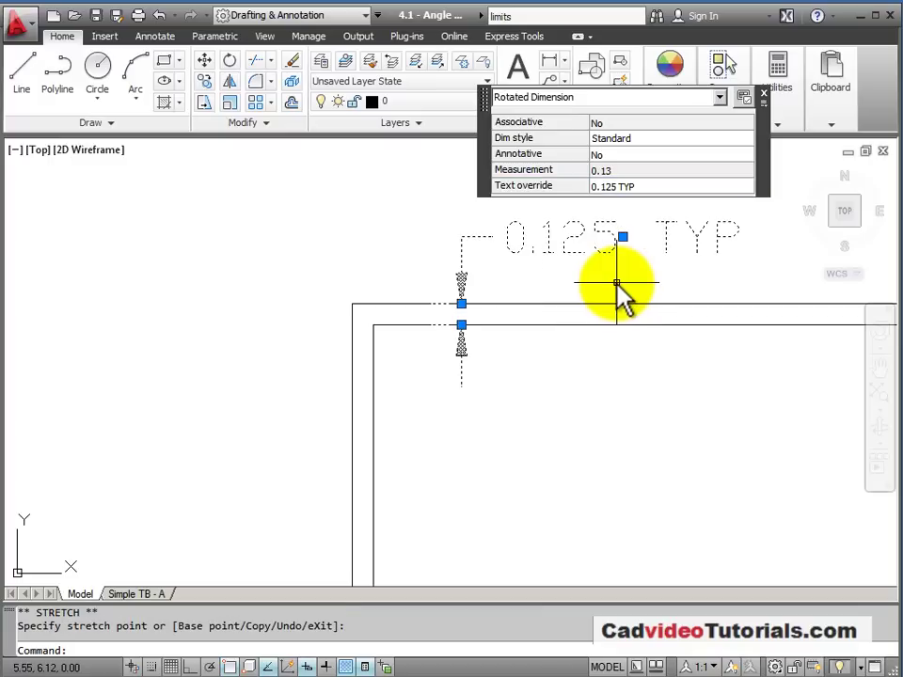
pyautogui.press('Escape')
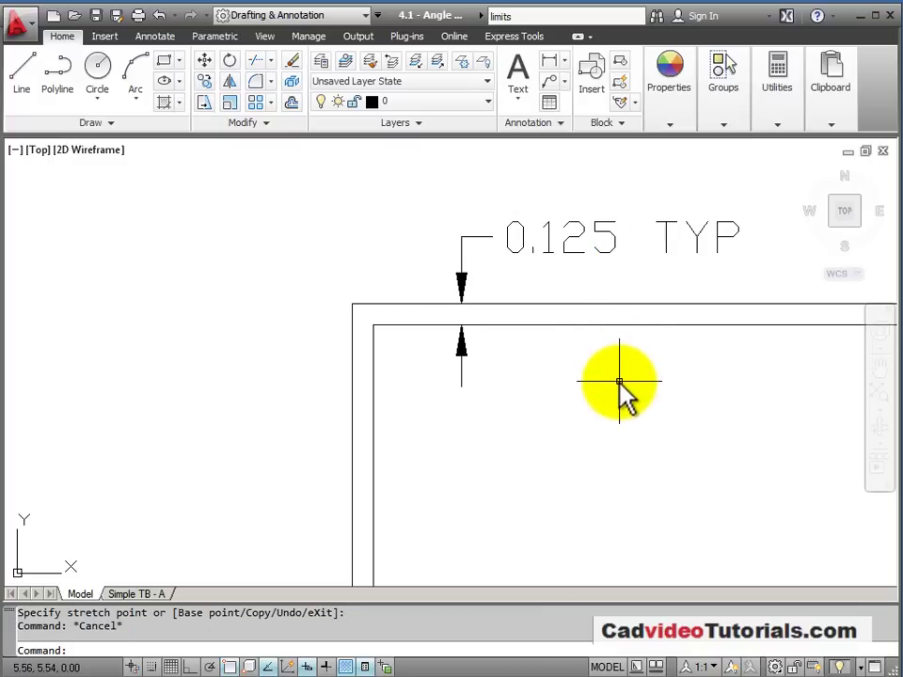
pyautogui.write('z')
pyautogui.press('Return')
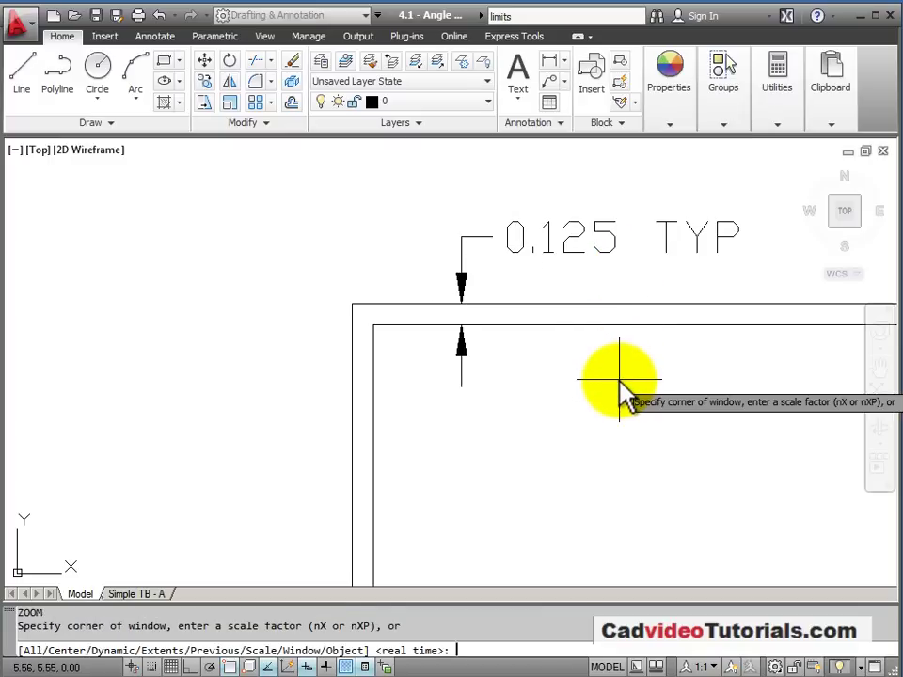
pyautogui.write('a')
pyautogui.press('Return')
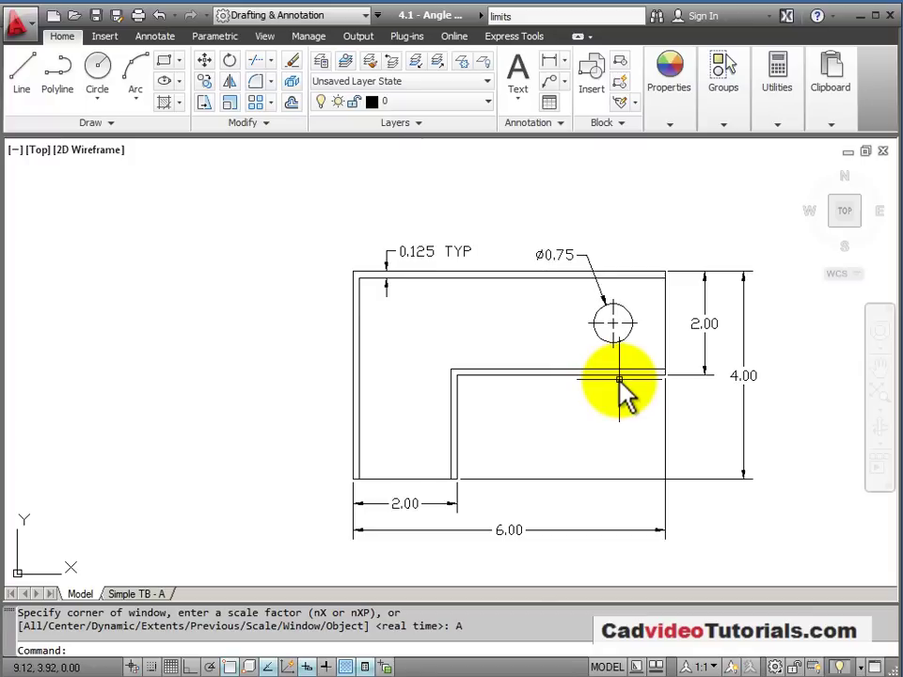